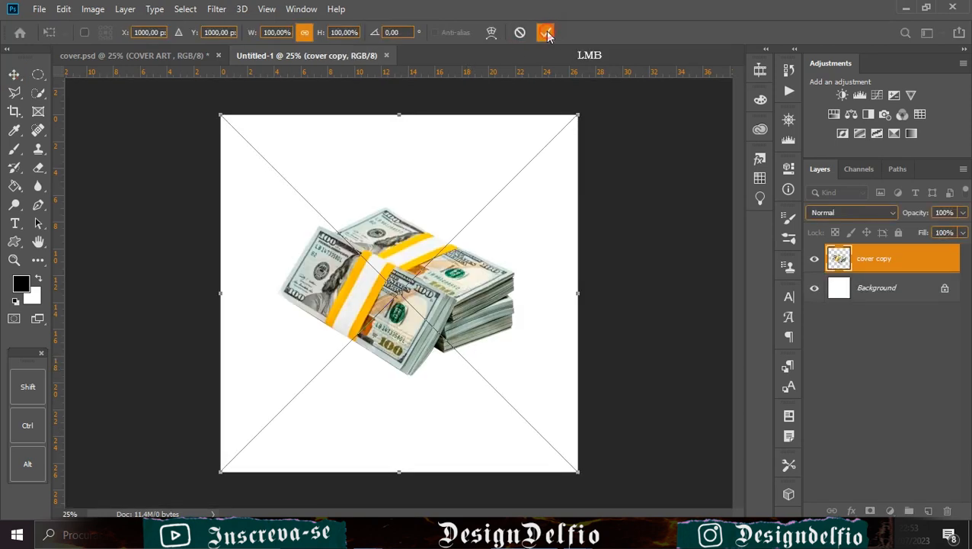
Place the money image and clip a Curves adjustment to it, with an S-curve through input 80/output 48 and about input 177/output 173.
{"action": "key", "text": "Return"}
{"action": "left_click", "coordinate": [876, 94]}
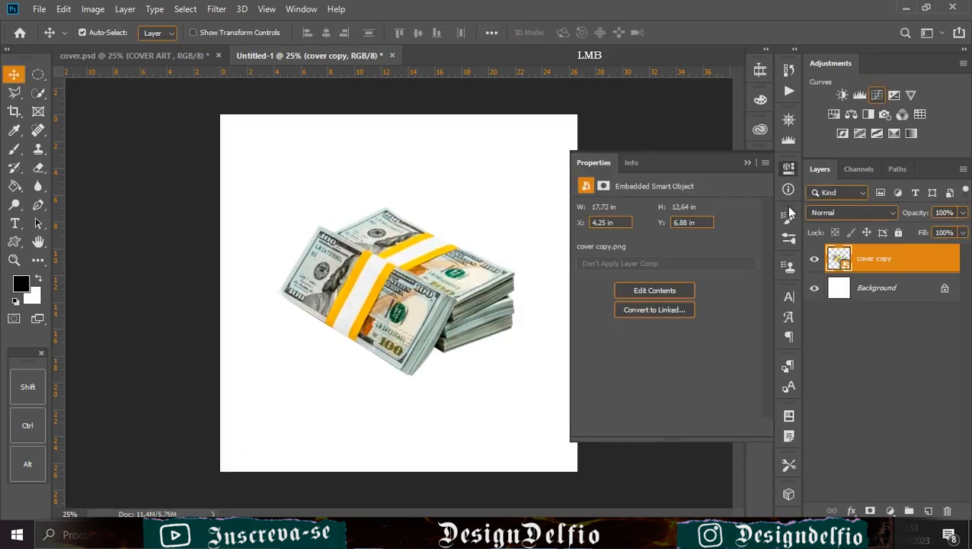
{"action": "left_click", "coordinate": [665, 427]}
{"action": "left_click_drag", "start_coordinate": [644, 348], "coordinate": [653, 356]}
{"action": "left_click_drag", "start_coordinate": [707, 286], "coordinate": [708, 288]}
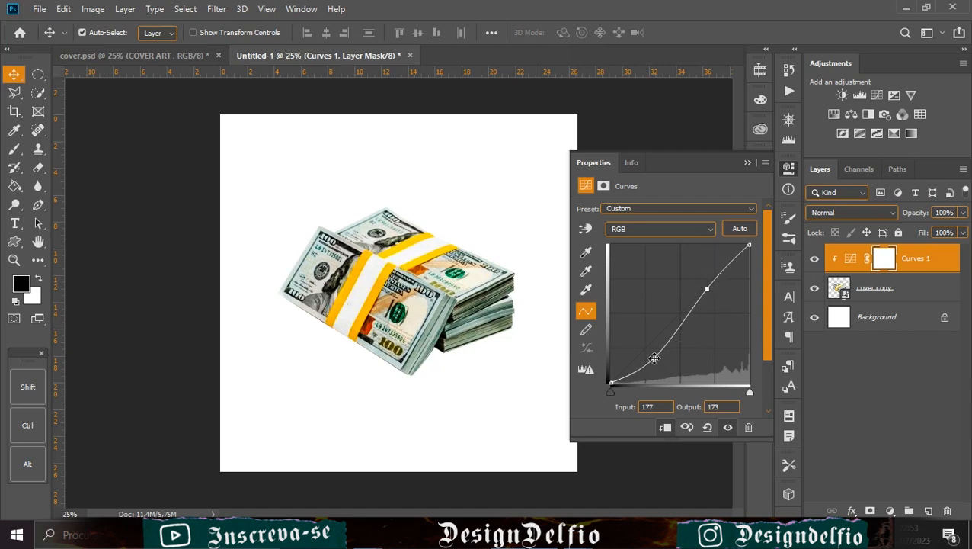
{"action": "left_click_drag", "start_coordinate": [654, 357], "coordinate": [654, 356]}
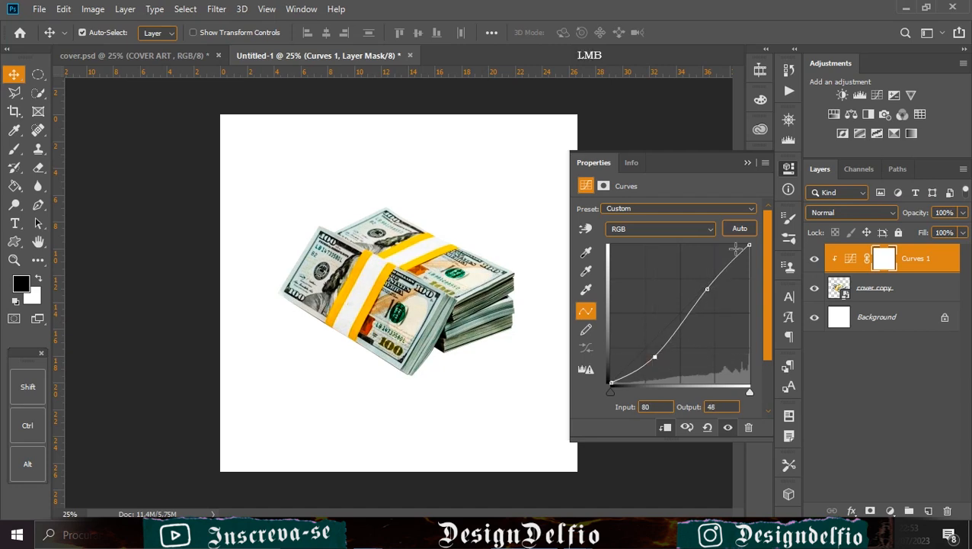
{"action": "left_click", "coordinate": [746, 163]}
Paste the bullets above the money and clip a Curves adjustment to them, with points at input 168/output 142 and input 116/output 31.
{"action": "key", "text": "ctrl+v"}
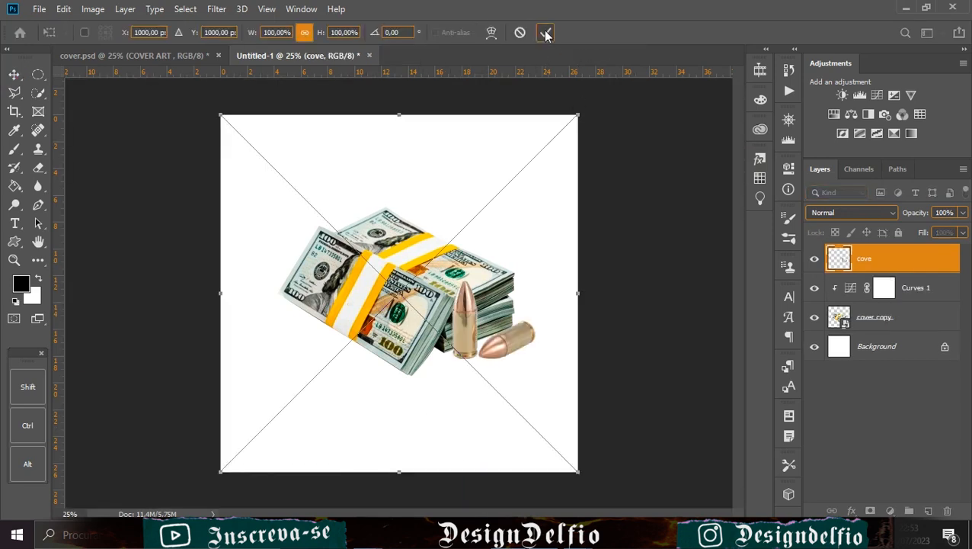
{"action": "left_click", "coordinate": [546, 34]}
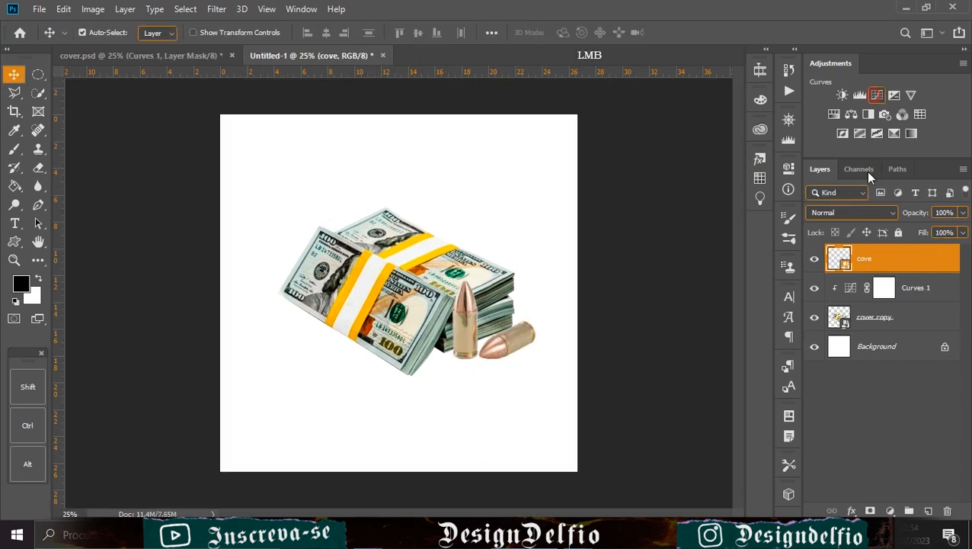
{"action": "left_click", "coordinate": [876, 94]}
{"action": "left_click", "coordinate": [664, 427]}
{"action": "left_click_drag", "start_coordinate": [646, 348], "coordinate": [680, 371]}
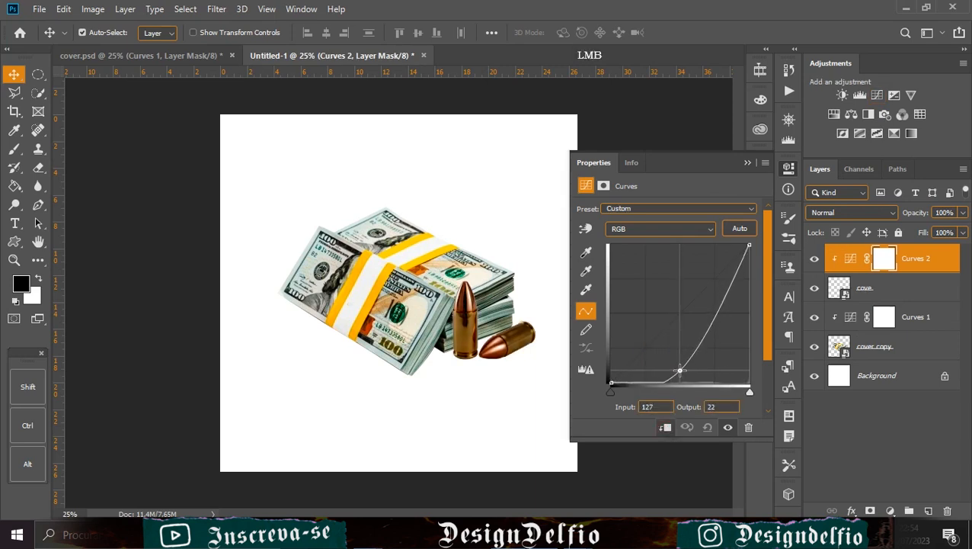
{"action": "left_click_drag", "start_coordinate": [710, 324], "coordinate": [701, 305]}
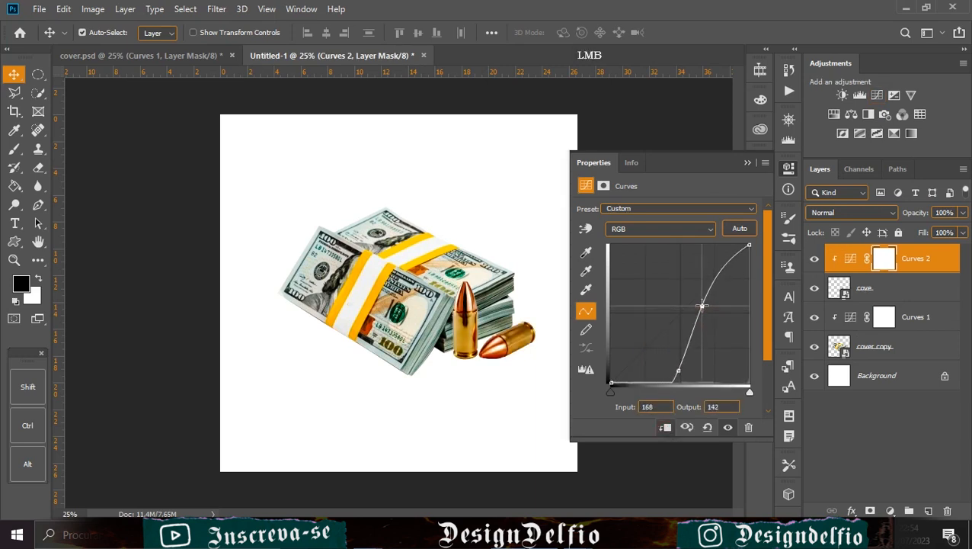
{"action": "left_click_drag", "start_coordinate": [680, 371], "coordinate": [676, 367]}
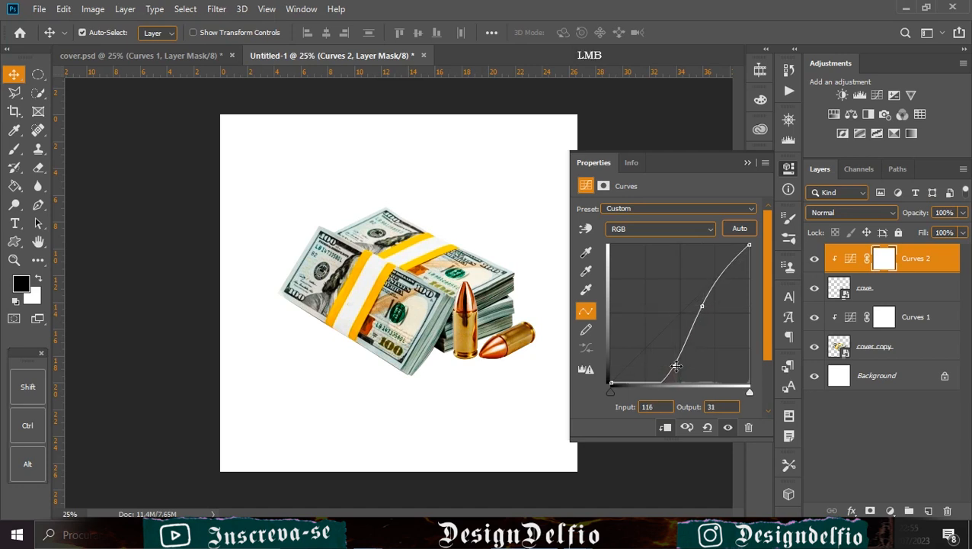
{"action": "left_click", "coordinate": [745, 162]}
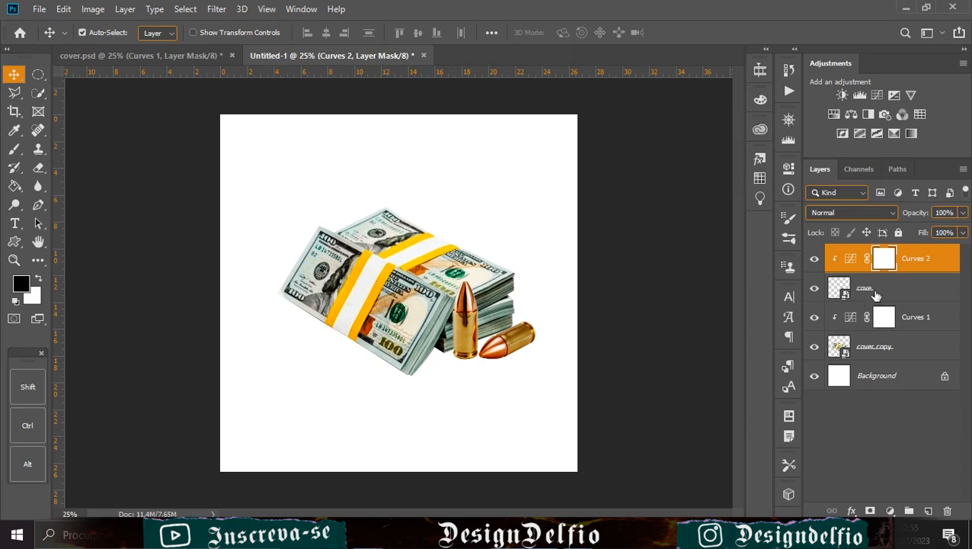
Add a new layer directly above the Background and paint a broad black glow behind the money with a soft 1688 px brush.
{"action": "left_click", "coordinate": [876, 350]}
{"action": "left_click", "coordinate": [876, 375]}
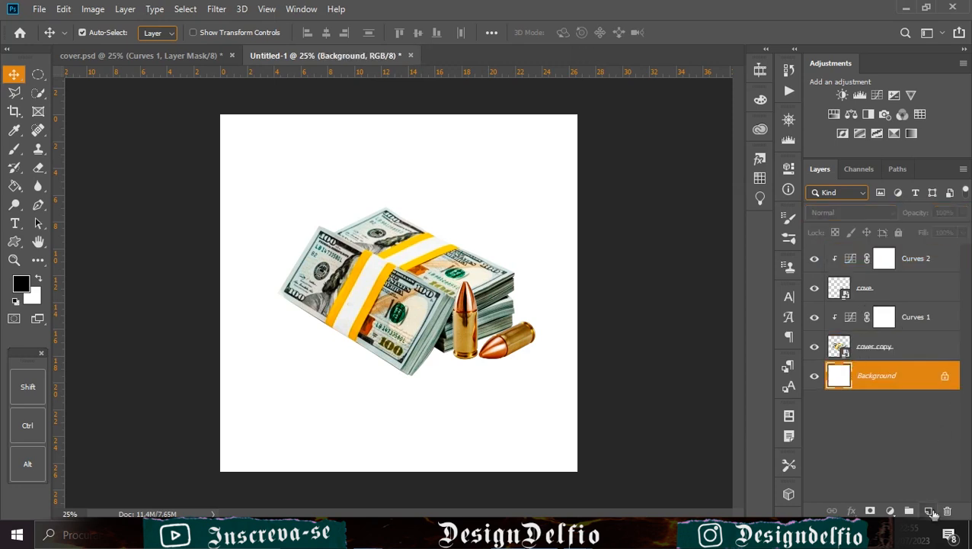
{"action": "left_click", "coordinate": [931, 510]}
{"action": "left_click", "coordinate": [15, 149]}
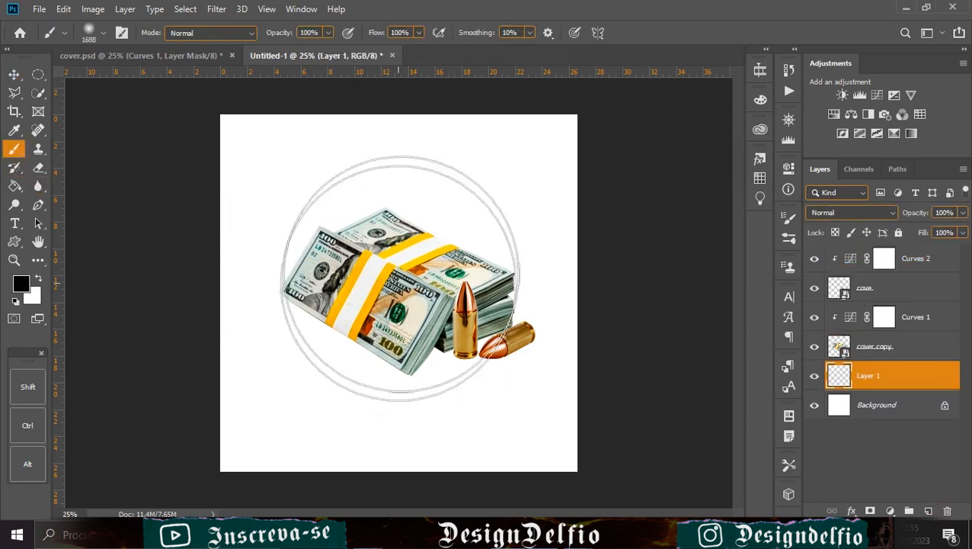
{"action": "right_click", "coordinate": [419, 274]}
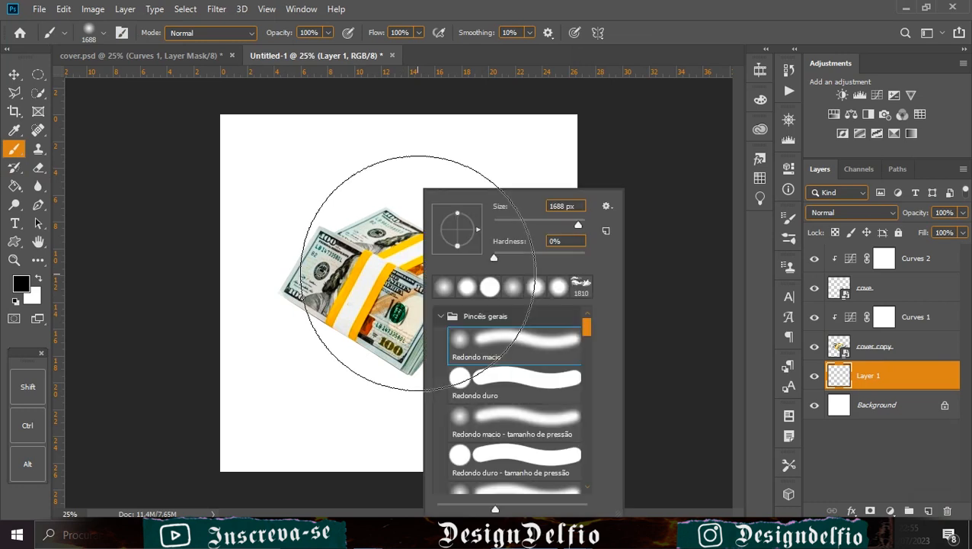
{"action": "left_click", "coordinate": [415, 278]}
{"action": "left_click", "coordinate": [440, 280]}
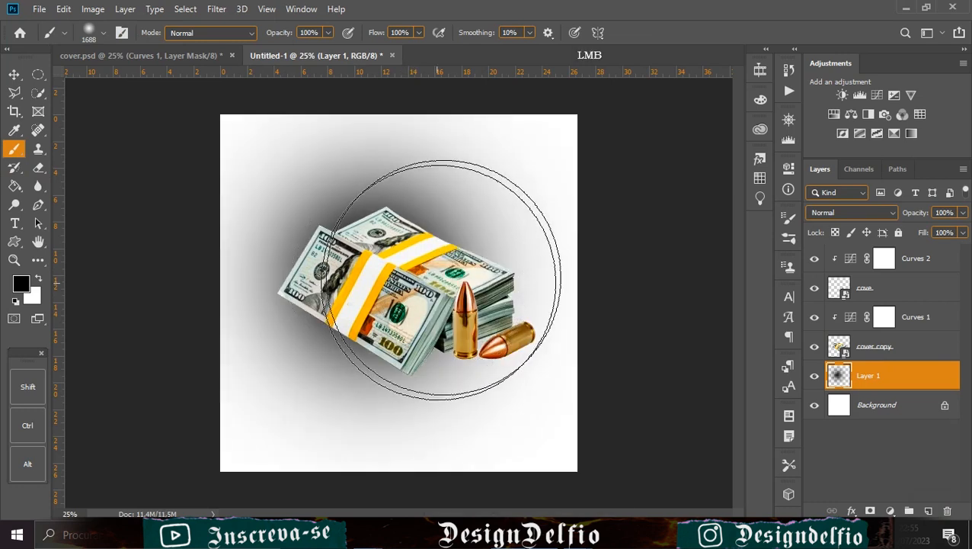
{"action": "left_click", "coordinate": [445, 280]}
{"action": "left_click", "coordinate": [488, 238]}
Reduce the soft brush to 712 px and deepen the black shadow close around the money stack.
{"action": "left_click_drag", "start_coordinate": [457, 251], "coordinate": [355, 277]}
{"action": "left_click", "coordinate": [320, 273]}
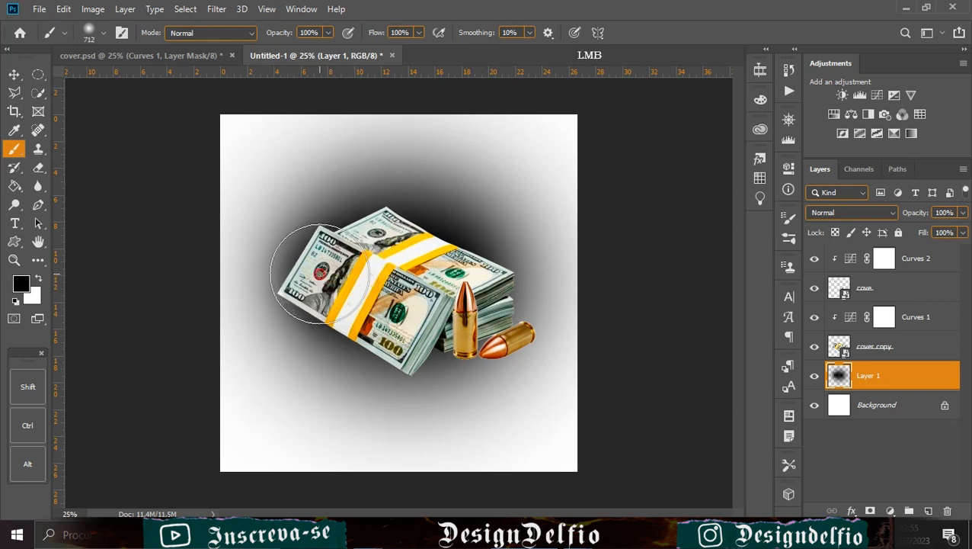
{"action": "left_click", "coordinate": [368, 297]}
{"action": "left_click", "coordinate": [438, 320]}
{"action": "left_click", "coordinate": [490, 301]}
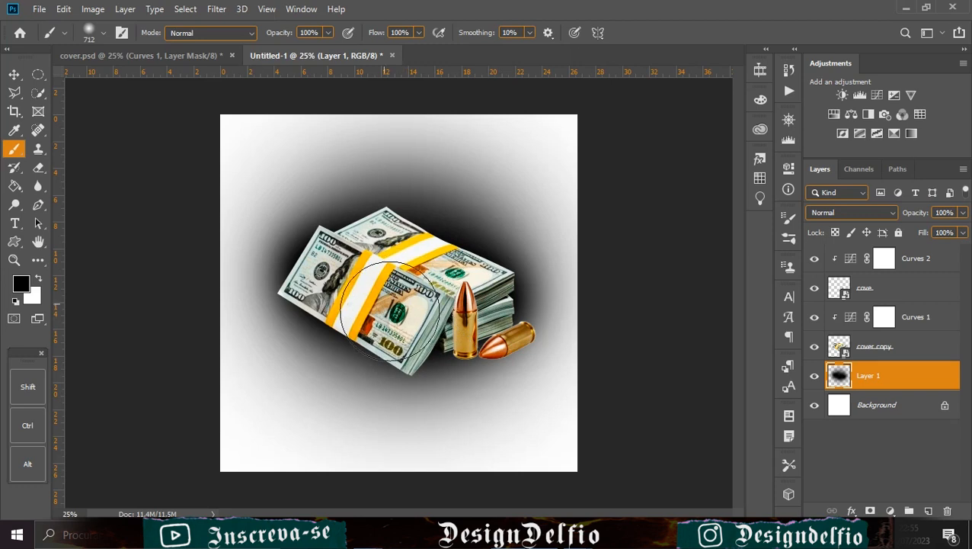
{"action": "left_click", "coordinate": [418, 326]}
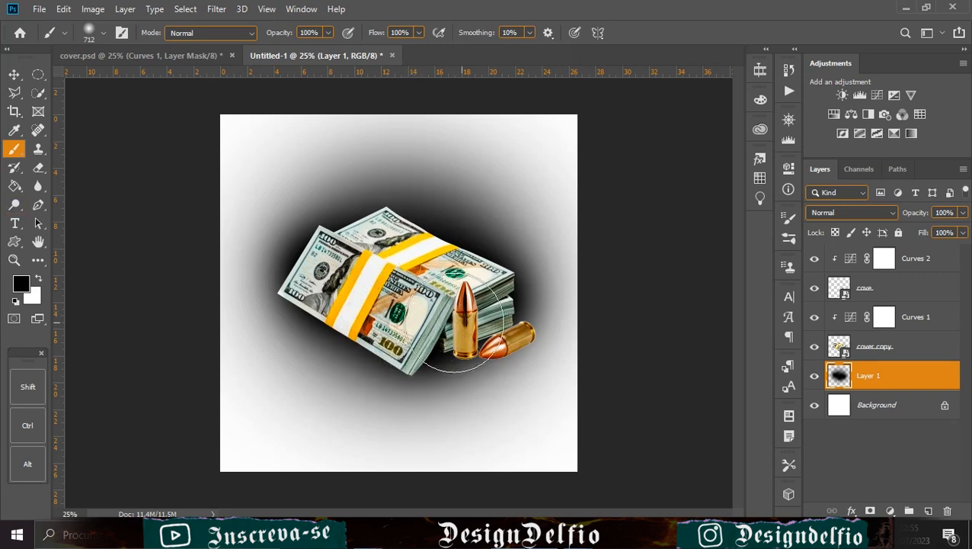
{"action": "mouse_move", "coordinate": [402, 302]}
{"action": "left_mouse_down"}
{"action": "mouse_move", "coordinate": [373, 276]}
{"action": "mouse_move", "coordinate": [350, 272]}
{"action": "mouse_move", "coordinate": [393, 270]}
{"action": "left_mouse_up"}
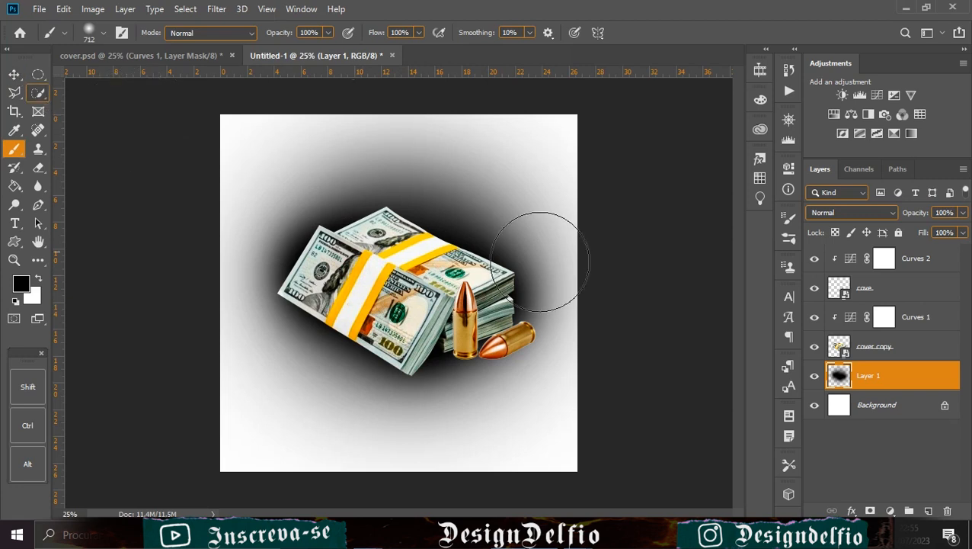
Load the money image's outline as a selection, add it as a layer mask on the shadow layer, and invert the mask.
{"action": "left_click", "coordinate": [13, 75]}
{"action": "left_click", "coordinate": [838, 347], "text": "ctrl"}
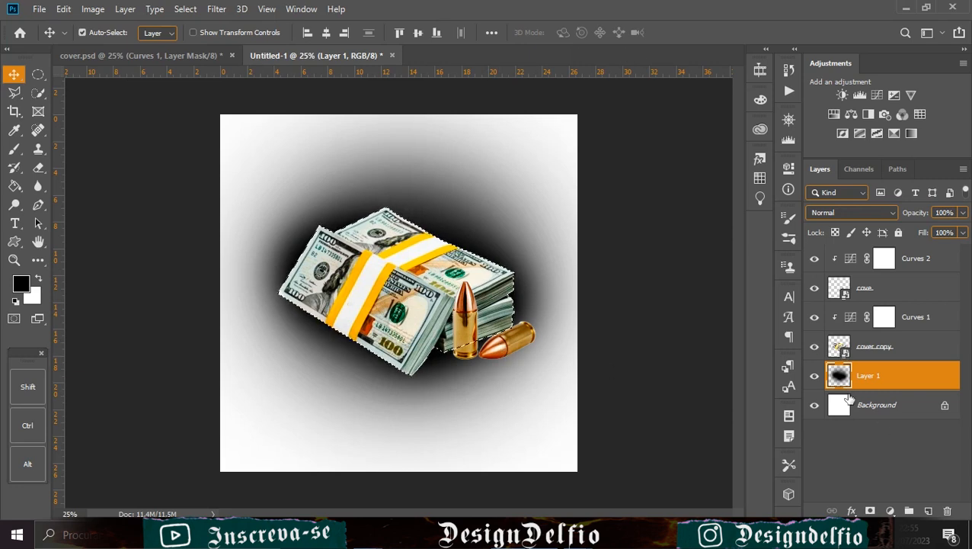
{"action": "left_click", "coordinate": [870, 510]}
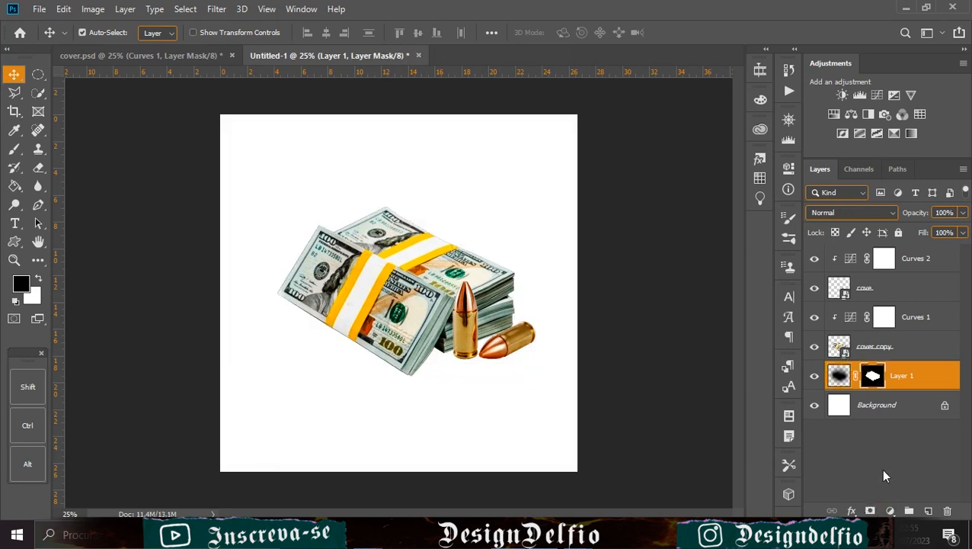
{"action": "key", "text": "ctrl+i"}
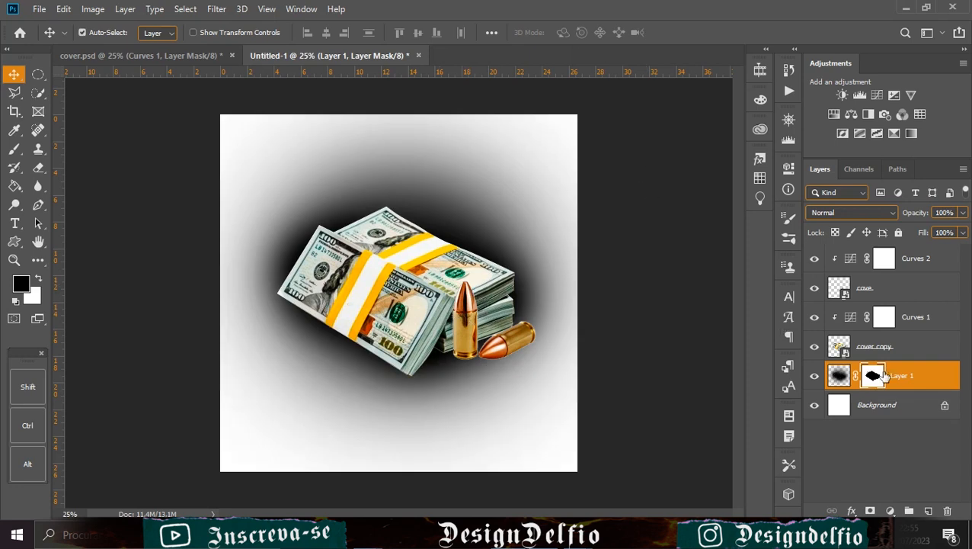
Paint black on the shadow layer's mask with a soft 400 px brush to hide the shadow above and beside the money.
{"action": "left_click", "coordinate": [15, 149]}
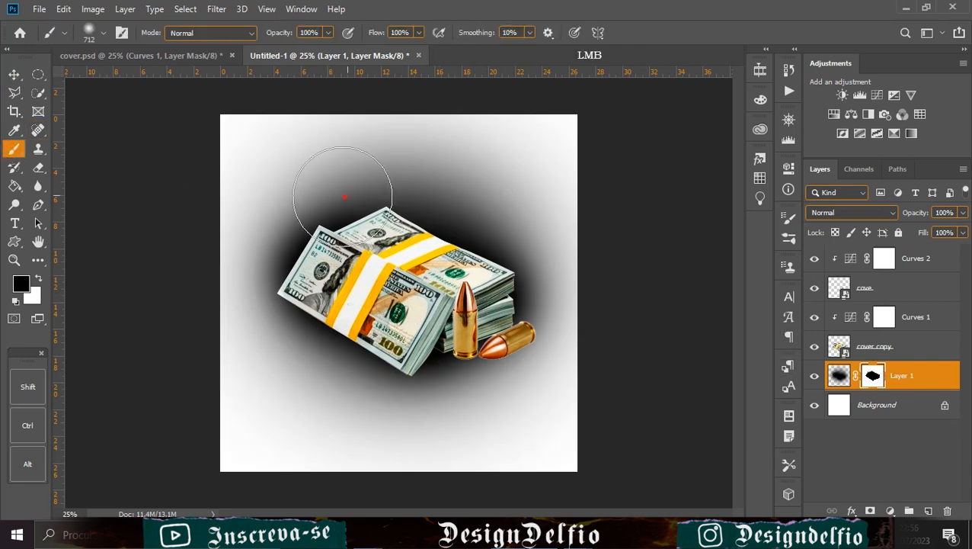
{"action": "left_click", "coordinate": [345, 197]}
{"action": "mouse_move", "coordinate": [354, 192]}
{"action": "left_mouse_down", "text": "alt"}
{"action": "mouse_move", "coordinate": [314, 195]}
{"action": "mouse_move", "coordinate": [368, 198]}
{"action": "left_mouse_up", "text": "alt"}
{"action": "mouse_move", "coordinate": [258, 150]}
{"action": "left_mouse_down"}
{"action": "mouse_move", "coordinate": [323, 121]}
{"action": "mouse_move", "coordinate": [404, 186]}
{"action": "mouse_move", "coordinate": [385, 195]}
{"action": "mouse_move", "coordinate": [497, 157]}
{"action": "mouse_move", "coordinate": [473, 135]}
{"action": "mouse_move", "coordinate": [462, 217]}
{"action": "mouse_move", "coordinate": [479, 235]}
{"action": "mouse_move", "coordinate": [560, 232]}
{"action": "mouse_move", "coordinate": [529, 276]}
{"action": "mouse_move", "coordinate": [552, 286]}
{"action": "mouse_move", "coordinate": [571, 323]}
{"action": "mouse_move", "coordinate": [497, 243]}
{"action": "left_mouse_up"}
{"action": "mouse_move", "coordinate": [378, 206]}
{"action": "left_mouse_down"}
{"action": "mouse_move", "coordinate": [310, 217]}
{"action": "mouse_move", "coordinate": [235, 166]}
{"action": "left_mouse_up"}
{"action": "mouse_move", "coordinate": [348, 200]}
{"action": "left_mouse_down"}
{"action": "mouse_move", "coordinate": [306, 217]}
{"action": "mouse_move", "coordinate": [261, 267]}
{"action": "mouse_move", "coordinate": [287, 248]}
{"action": "mouse_move", "coordinate": [263, 259]}
{"action": "left_mouse_up"}
{"action": "mouse_move", "coordinate": [210, 287]}
{"action": "left_mouse_down"}
{"action": "mouse_move", "coordinate": [240, 288]}
{"action": "mouse_move", "coordinate": [249, 275]}
{"action": "mouse_move", "coordinate": [251, 285]}
{"action": "mouse_move", "coordinate": [150, 362]}
{"action": "left_mouse_up"}
{"action": "mouse_move", "coordinate": [306, 187]}
{"action": "left_mouse_down"}
{"action": "mouse_move", "coordinate": [174, 259]}
{"action": "mouse_move", "coordinate": [336, 149]}
{"action": "mouse_move", "coordinate": [65, 232]}
{"action": "left_mouse_up"}
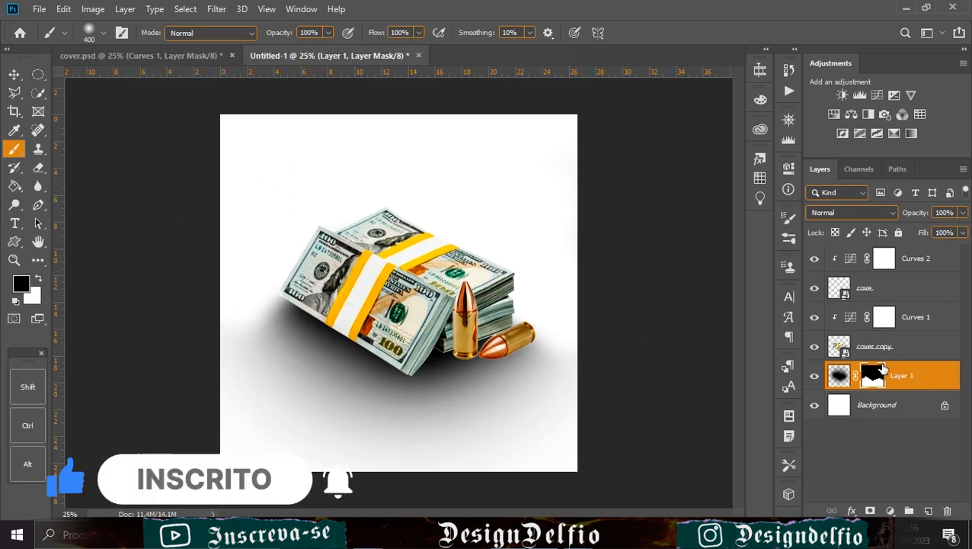
Add a new layer between the money's Curves and the bullets, and paint a black shadow around the bullets with a soft 204 px brush.
{"action": "left_click", "coordinate": [887, 316]}
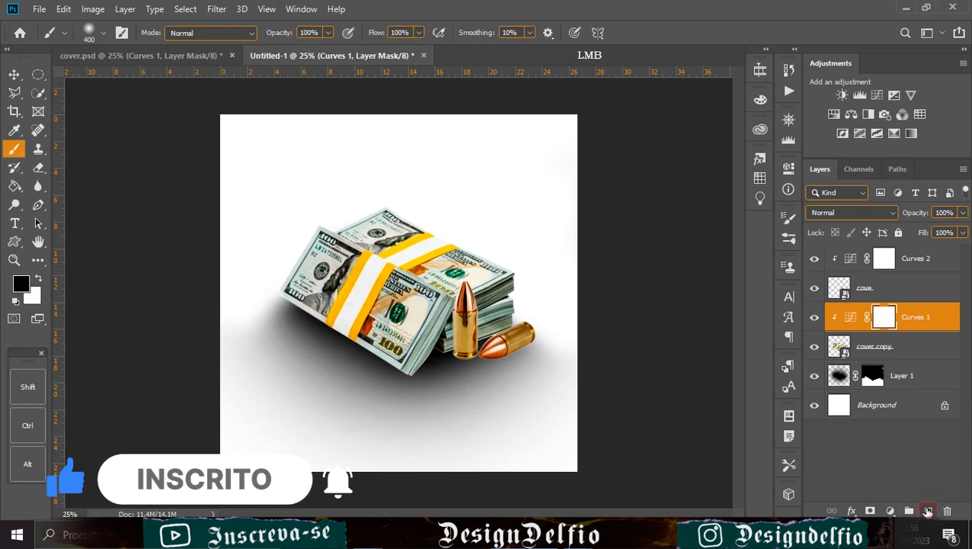
{"action": "left_click", "coordinate": [927, 510]}
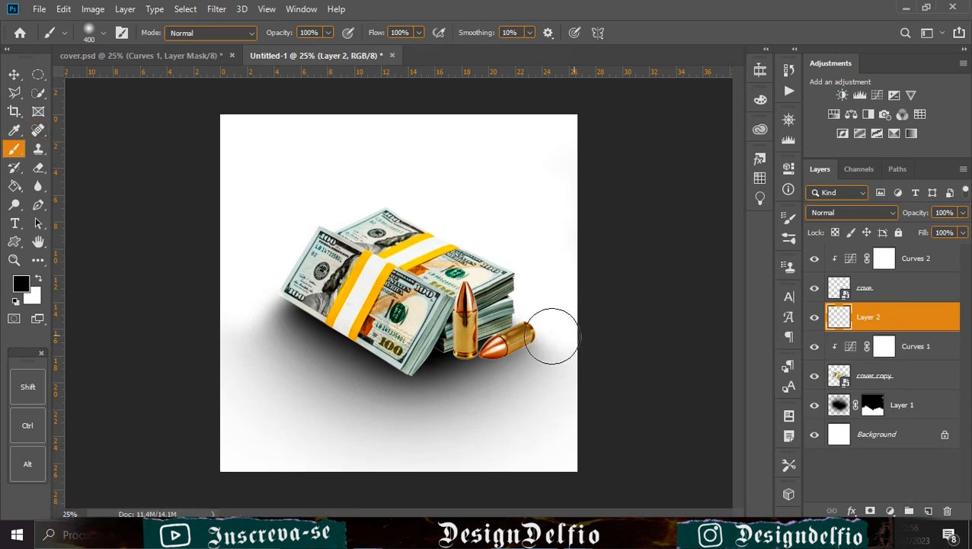
{"action": "key", "text": "ctrl+plus"}
{"action": "key", "text": "ctrl+plus"}
{"action": "key", "text": "ctrl+plus"}
{"action": "key", "text": "ctrl+plus"}
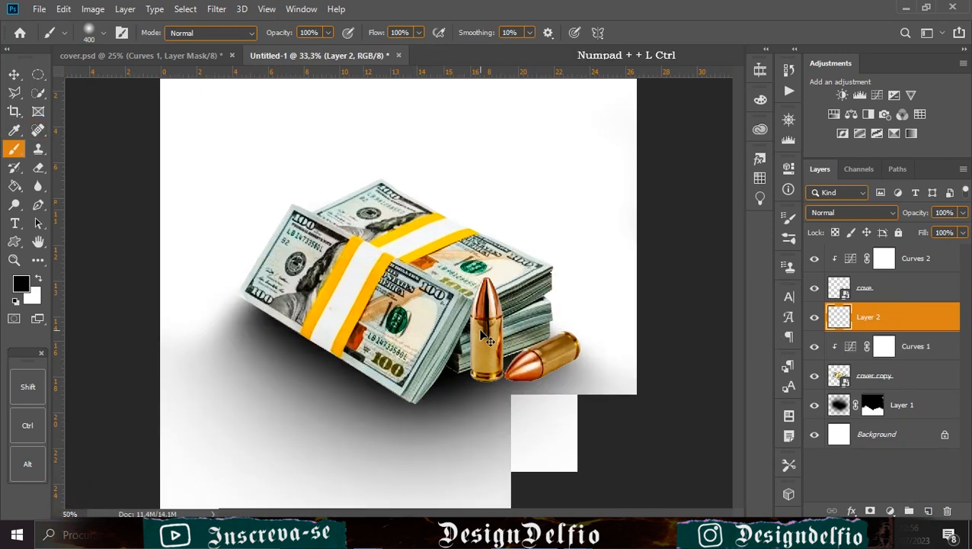
{"action": "mouse_move", "coordinate": [573, 376]}
{"action": "left_mouse_down"}
{"action": "mouse_move", "coordinate": [201, 122]}
{"action": "mouse_move", "coordinate": [102, 7]}
{"action": "left_mouse_up"}
{"action": "mouse_move", "coordinate": [206, 121]}
{"action": "left_mouse_down"}
{"action": "mouse_move", "coordinate": [226, 284]}
{"action": "mouse_move", "coordinate": [260, 271]}
{"action": "mouse_move", "coordinate": [195, 277]}
{"action": "mouse_move", "coordinate": [189, 290]}
{"action": "mouse_move", "coordinate": [206, 311]}
{"action": "mouse_move", "coordinate": [263, 301]}
{"action": "mouse_move", "coordinate": [358, 320]}
{"action": "mouse_move", "coordinate": [473, 238]}
{"action": "mouse_move", "coordinate": [352, 294]}
{"action": "left_mouse_up"}
{"action": "left_click", "coordinate": [206, 307]}
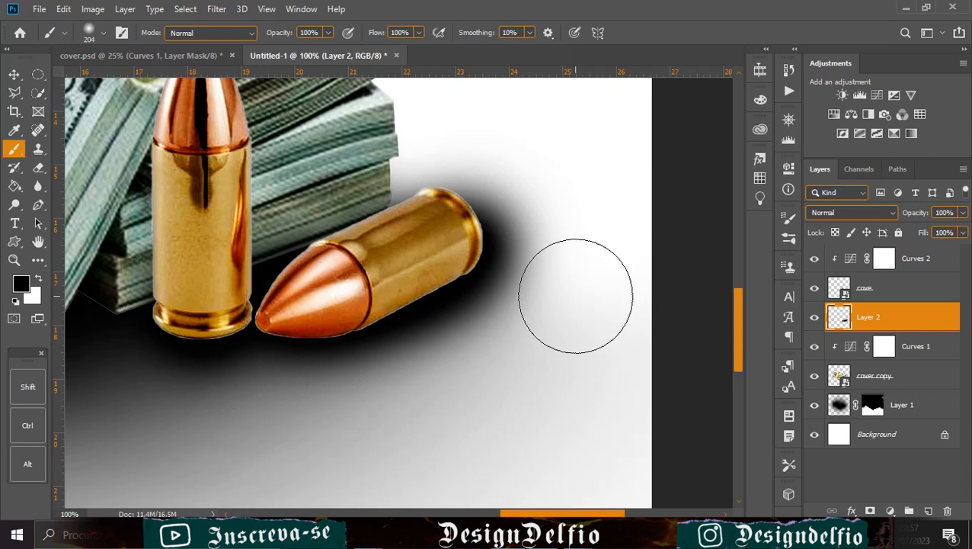
Load the bullets' outline as a selection, add it as a mask on their shadow layer, and invert the mask.
{"action": "left_click", "coordinate": [14, 74]}
{"action": "left_click", "coordinate": [839, 287], "text": "ctrl"}
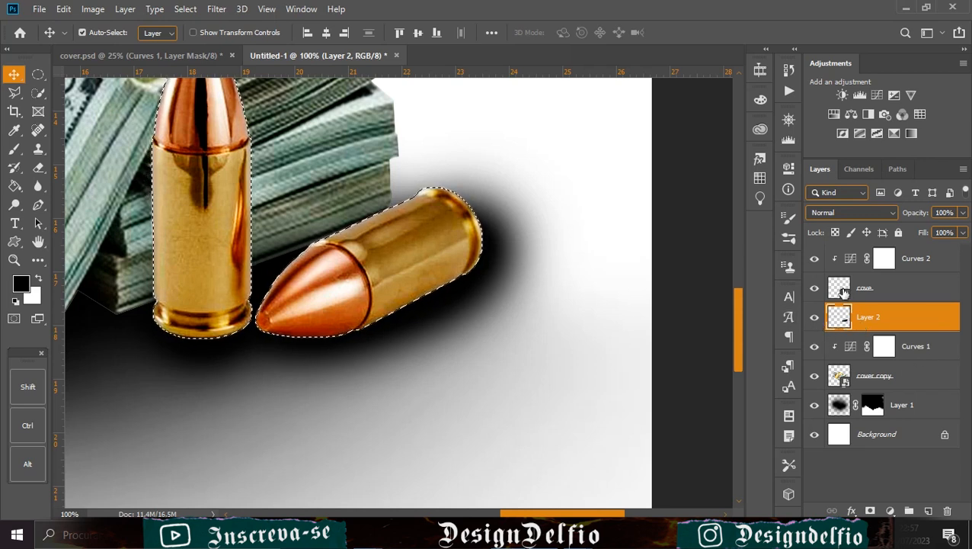
{"action": "left_click", "coordinate": [870, 510]}
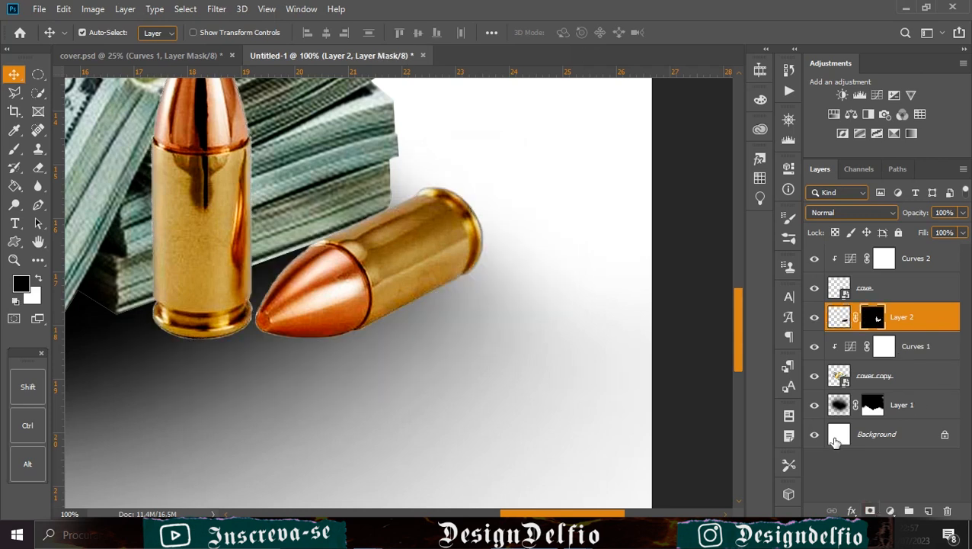
{"action": "key", "text": "ctrl"}
{"action": "key", "text": "ctrl+i"}
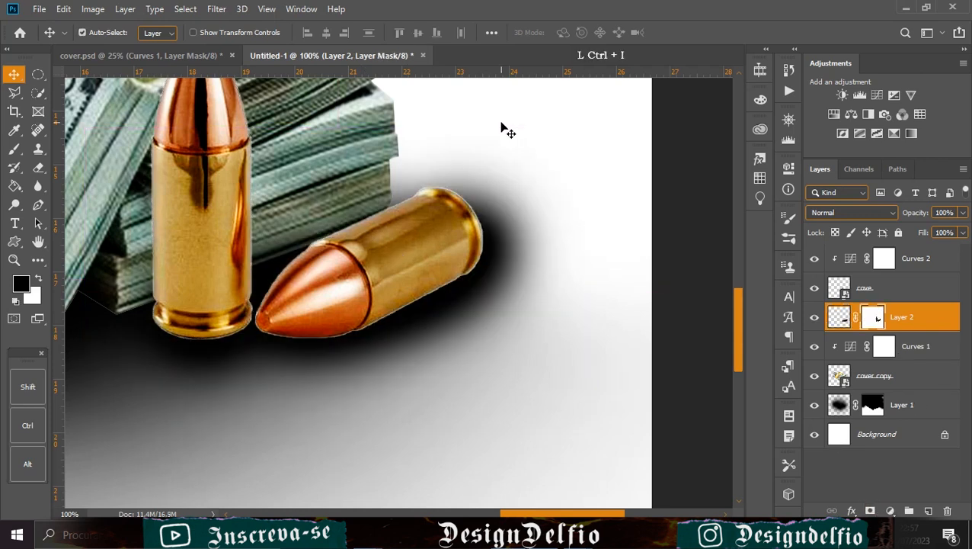
Paint black on the bullet shadow's mask with an 86 px soft brush to trim the shadow over the money and behind the lying bullet.
{"action": "left_click", "coordinate": [14, 150]}
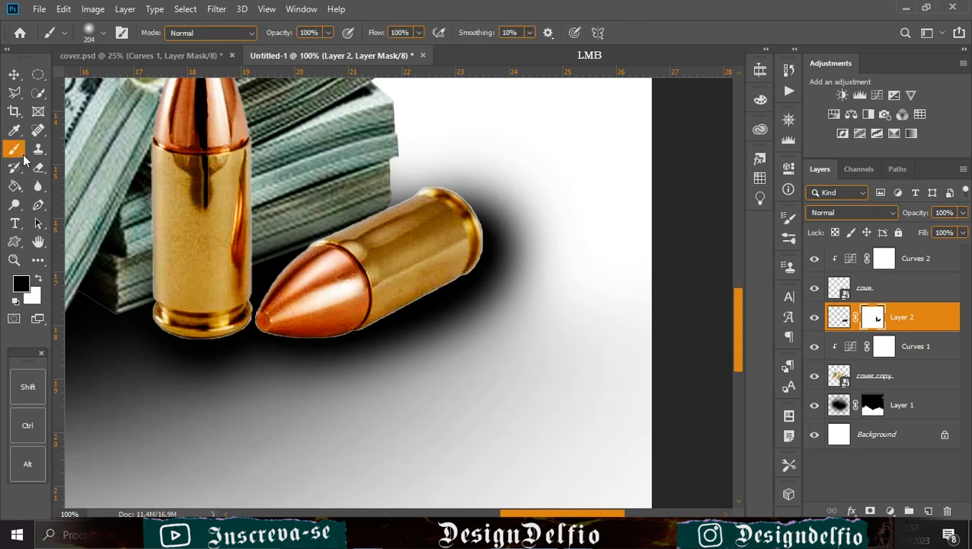
{"action": "right_click", "coordinate": [253, 212], "text": "alt"}
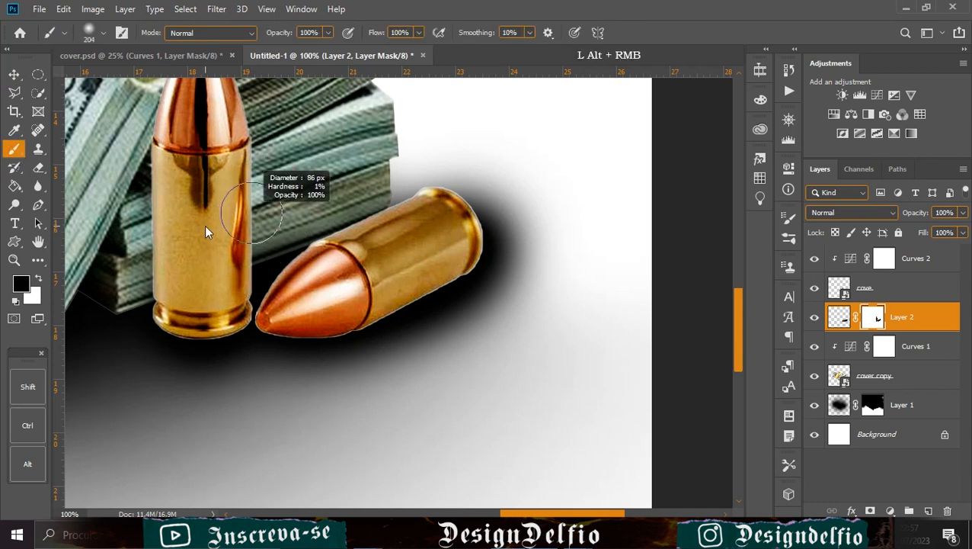
{"action": "left_click_drag", "start_coordinate": [150, 276], "coordinate": [130, 266]}
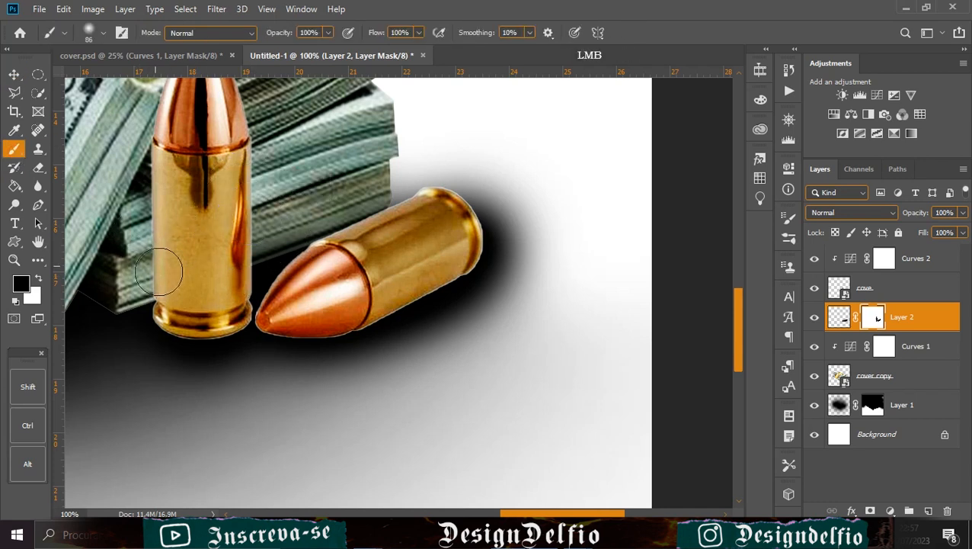
{"action": "mouse_move", "coordinate": [245, 255]}
{"action": "left_mouse_down"}
{"action": "mouse_move", "coordinate": [243, 278]}
{"action": "mouse_move", "coordinate": [217, 277]}
{"action": "mouse_move", "coordinate": [309, 238]}
{"action": "mouse_move", "coordinate": [288, 193]}
{"action": "mouse_move", "coordinate": [367, 198]}
{"action": "mouse_move", "coordinate": [456, 182]}
{"action": "mouse_move", "coordinate": [501, 150]}
{"action": "mouse_move", "coordinate": [473, 202]}
{"action": "mouse_move", "coordinate": [481, 245]}
{"action": "mouse_move", "coordinate": [519, 263]}
{"action": "mouse_move", "coordinate": [503, 243]}
{"action": "mouse_move", "coordinate": [521, 317]}
{"action": "left_mouse_up"}
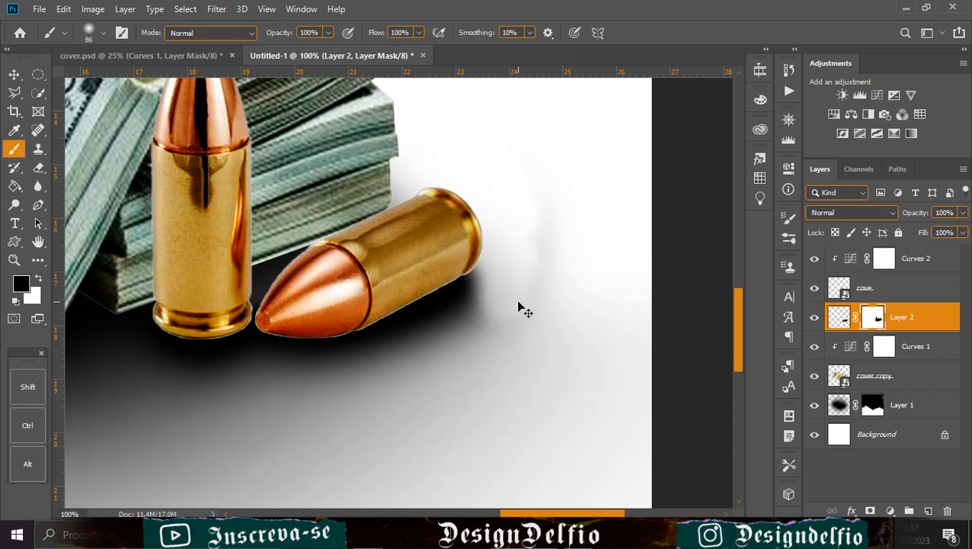
Undo the last mask stroke and fade the outer edges of the bullets' shadow with a soft 178 px brush.
{"action": "key", "text": "ctrl+z"}
{"action": "left_click_drag", "start_coordinate": [524, 291], "coordinate": [563, 291]}
{"action": "mouse_move", "coordinate": [381, 255]}
{"action": "left_mouse_down"}
{"action": "mouse_move", "coordinate": [590, 295]}
{"action": "mouse_move", "coordinate": [504, 343]}
{"action": "mouse_move", "coordinate": [543, 303]}
{"action": "mouse_move", "coordinate": [463, 384]}
{"action": "mouse_move", "coordinate": [432, 379]}
{"action": "mouse_move", "coordinate": [353, 404]}
{"action": "mouse_move", "coordinate": [298, 449]}
{"action": "left_mouse_up"}
{"action": "left_click", "coordinate": [302, 411]}
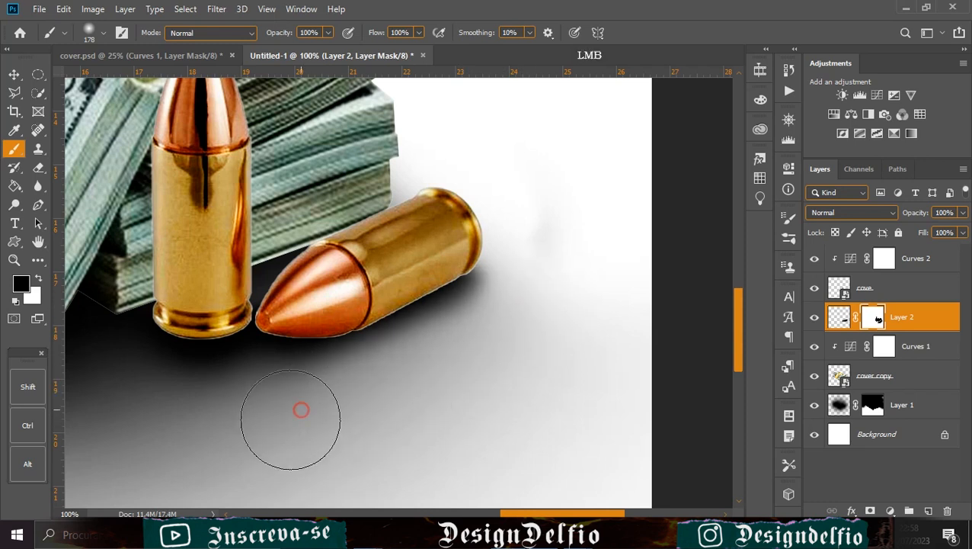
{"action": "left_click", "coordinate": [532, 352]}
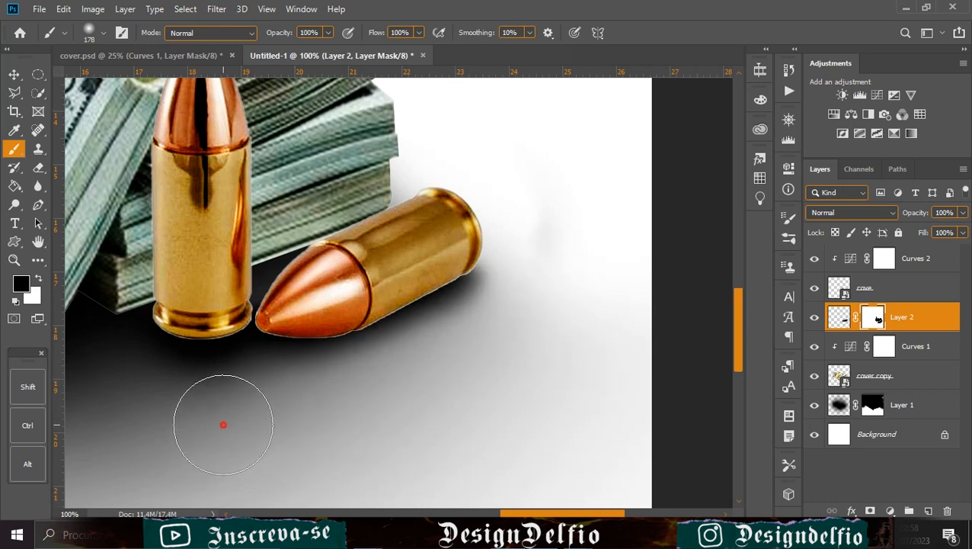
Fade the bullets' shadow on the ground in front of the bullets by brushing its mask with the soft 178 px brush.
{"action": "left_click_drag", "start_coordinate": [224, 424], "coordinate": [231, 412]}
{"action": "left_click", "coordinate": [245, 405]}
{"action": "left_click", "coordinate": [146, 397]}
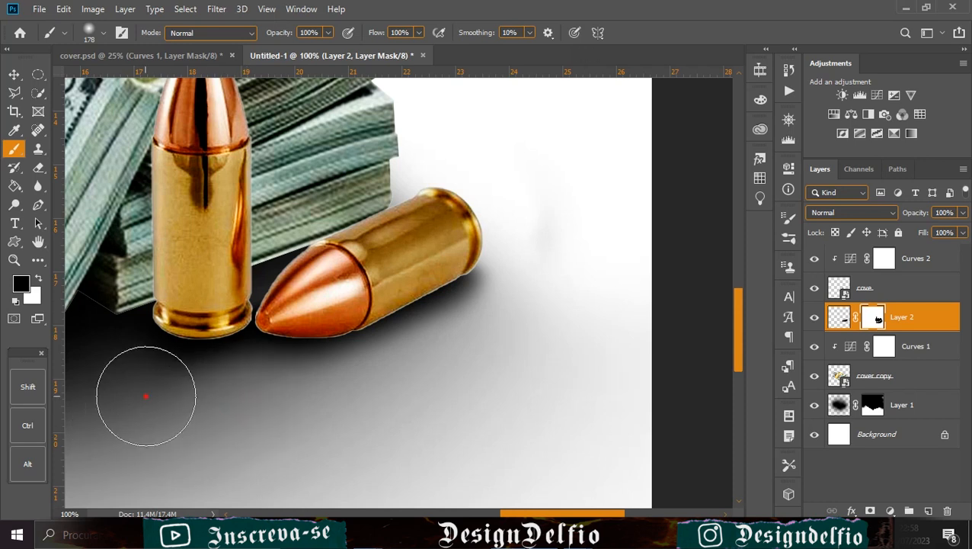
{"action": "key", "text": "ctrl+minus"}
{"action": "key", "text": "ctrl+minus"}
{"action": "key", "text": "ctrl+minus"}
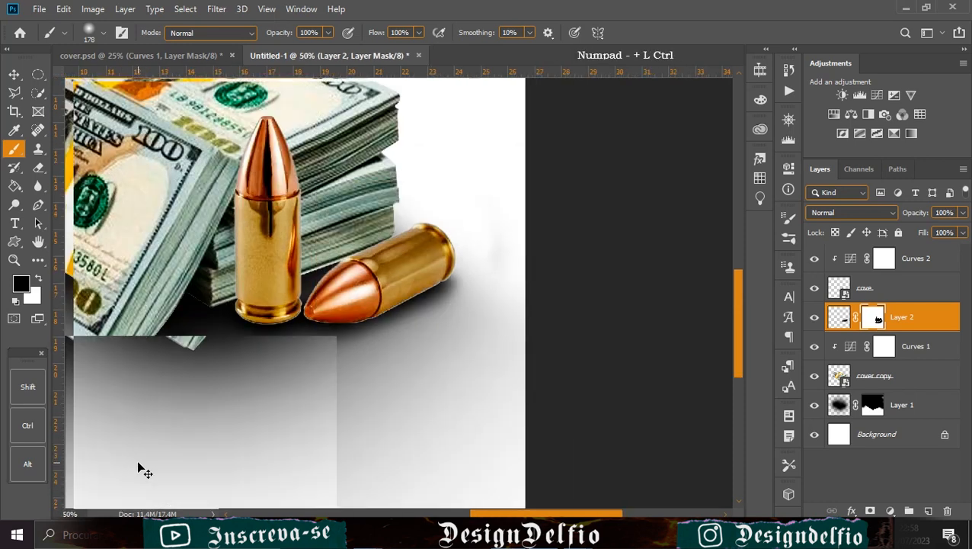
{"action": "key", "text": "ctrl+minus"}
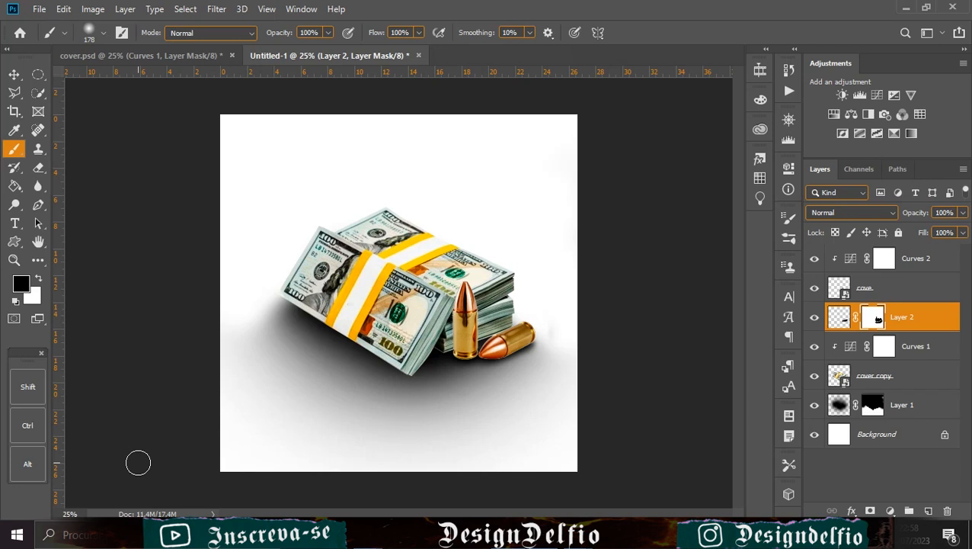
Place the downloaded blood drip image at its original size on a new layer above Curves 2.
{"action": "left_click", "coordinate": [14, 73]}
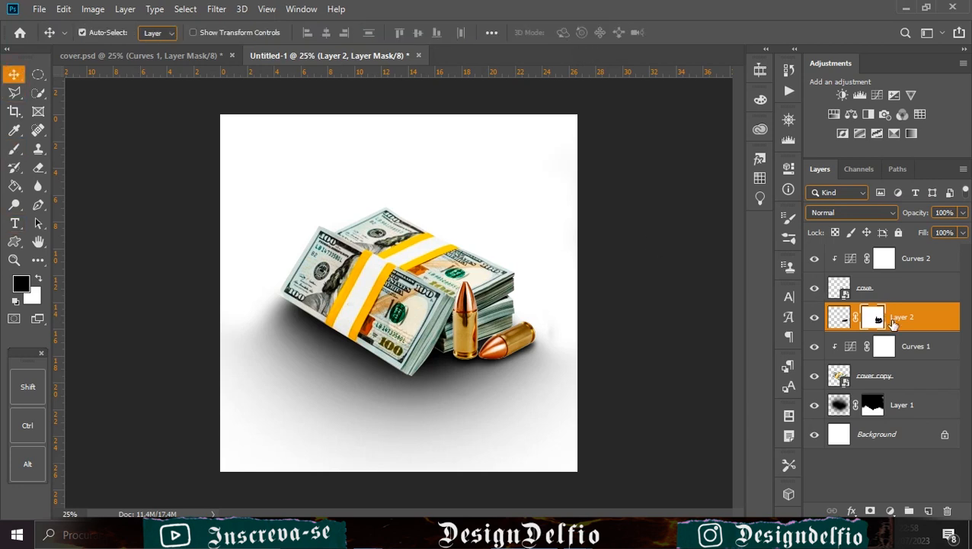
{"action": "left_click", "coordinate": [918, 257]}
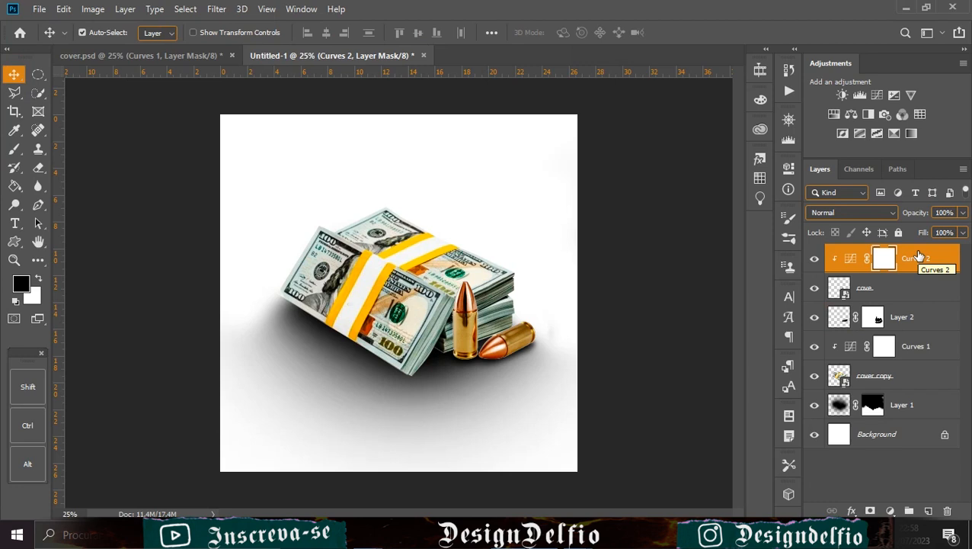
{"action": "left_click_drag", "start_coordinate": [410, 330], "coordinate": [389, 288]}
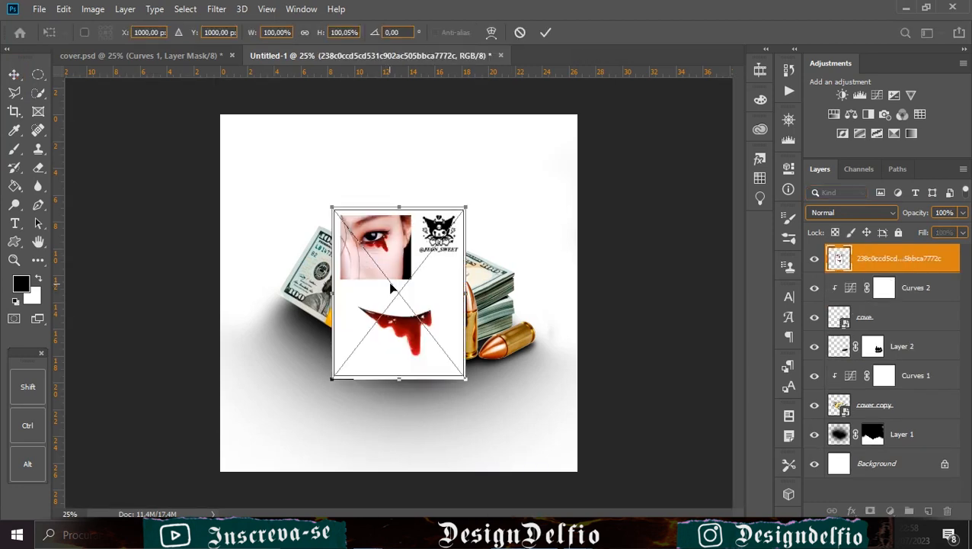
{"action": "left_click", "coordinate": [546, 34]}
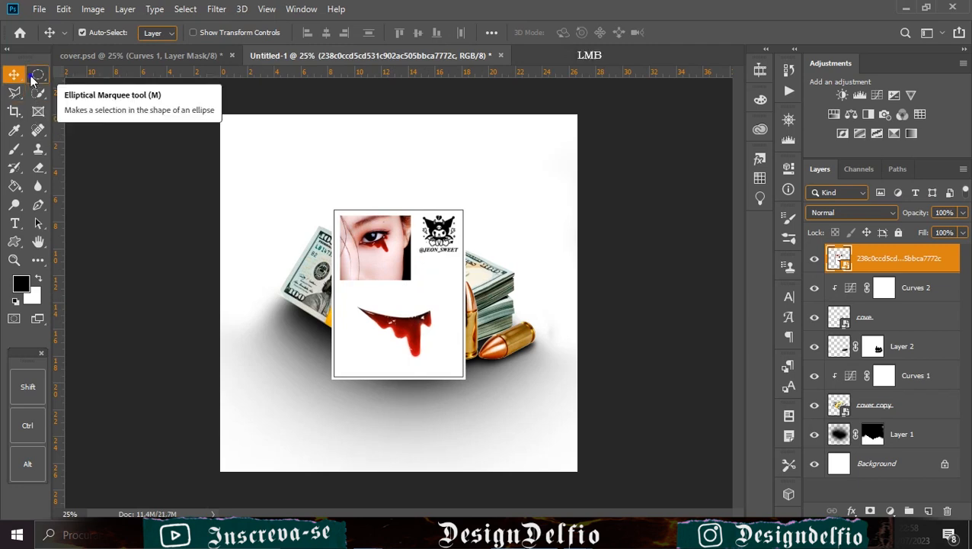
Select the blood drip in the lower part of the placed image with a rectangular marquee and copy it to a new layer.
{"action": "left_click", "coordinate": [38, 73]}
{"action": "left_click", "coordinate": [92, 72]}
{"action": "left_click_drag", "start_coordinate": [341, 296], "coordinate": [455, 373]}
{"action": "left_click", "coordinate": [496, 358]}
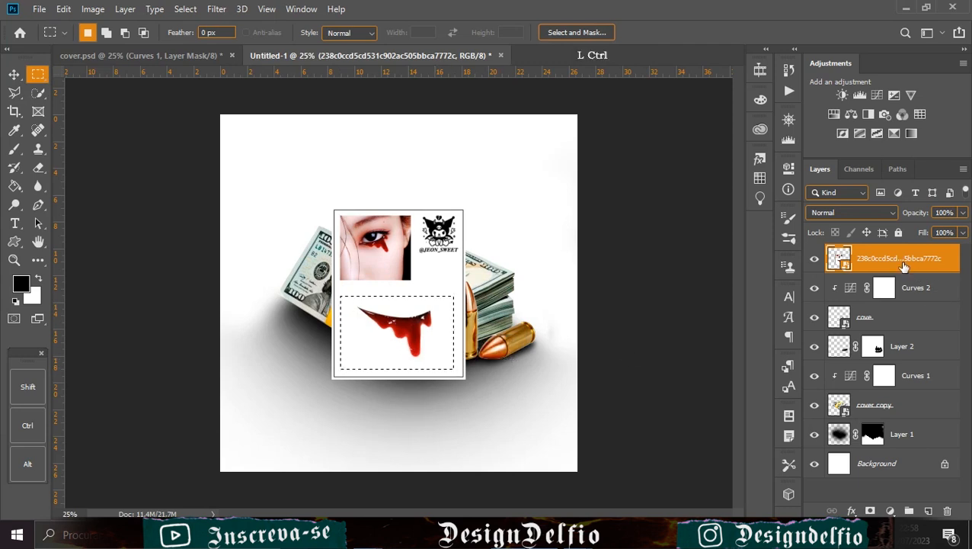
{"action": "key", "text": "ctrl+j"}
Delete the placed source image layer, keeping only the cropped blood drip layer selected.
{"action": "left_click", "coordinate": [875, 289]}
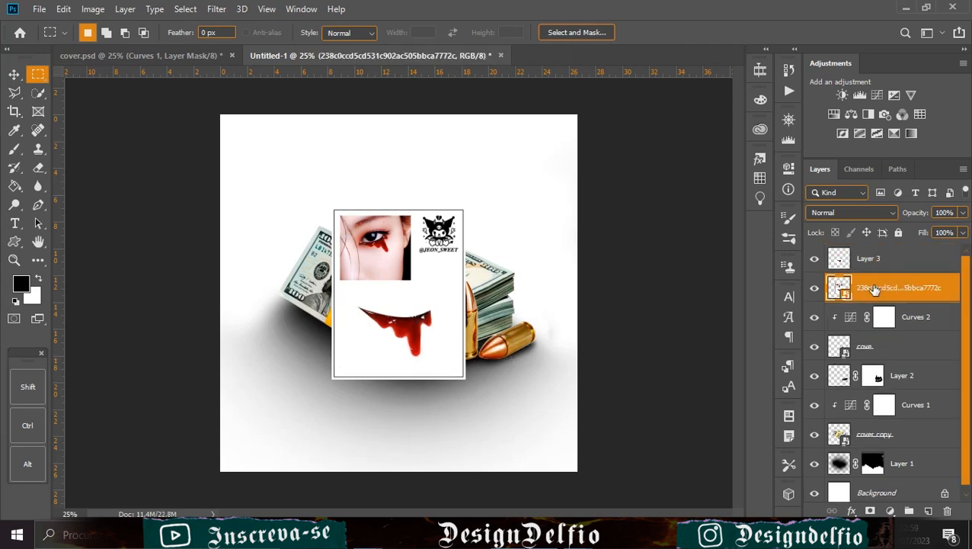
{"action": "key", "text": "Delete"}
{"action": "key", "text": "alt+bracketright"}
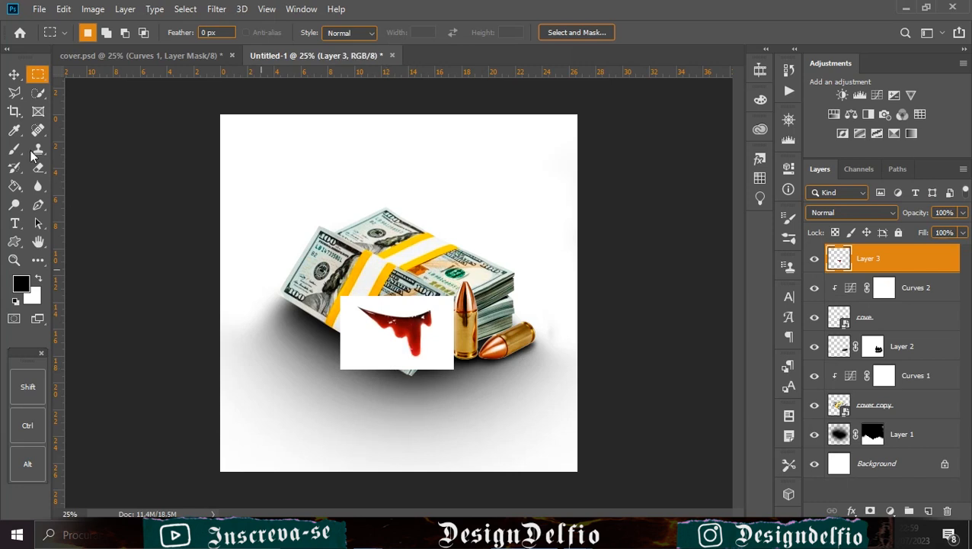
Move the blood drip over the front money stack, scale it to about 128% and rotate it about 32.6°.
{"action": "left_click", "coordinate": [14, 79]}
{"action": "key", "text": "ctrl+t"}
{"action": "left_click_drag", "start_coordinate": [423, 281], "coordinate": [443, 312]}
{"action": "left_click_drag", "start_coordinate": [381, 325], "coordinate": [328, 283]}
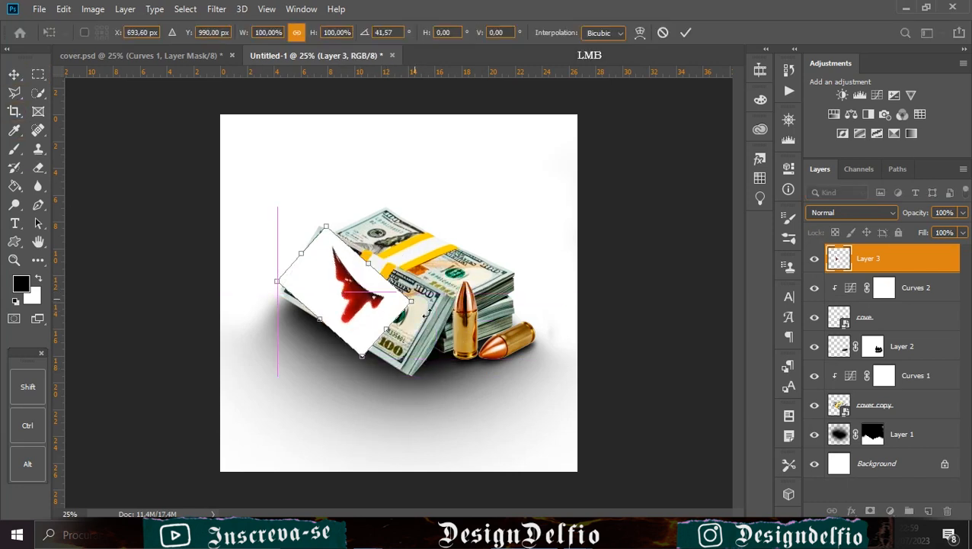
{"action": "left_click_drag", "start_coordinate": [407, 300], "coordinate": [447, 305]}
{"action": "left_click_drag", "start_coordinate": [421, 265], "coordinate": [428, 243]}
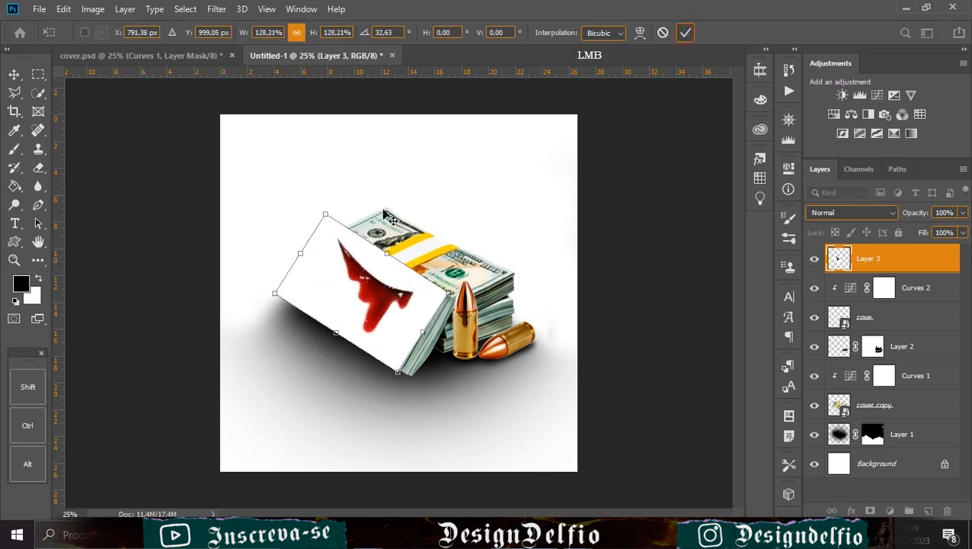
{"action": "key", "text": "Return"}
Set the blood drip layer's blend mode to Multiply.
{"action": "key", "text": "ctrl+KP_Add"}
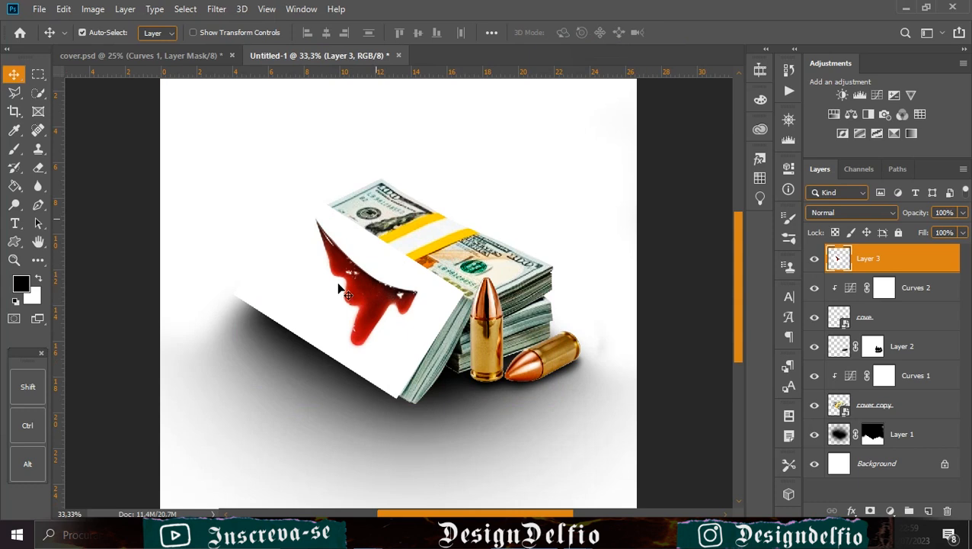
{"action": "right_click", "coordinate": [389, 310]}
{"action": "left_click", "coordinate": [494, 304]}
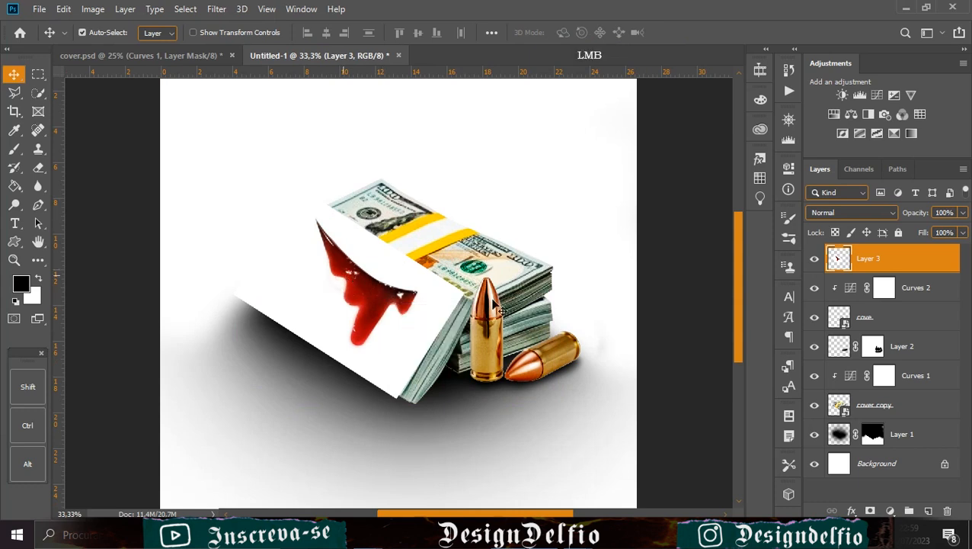
{"action": "left_click", "coordinate": [854, 213]}
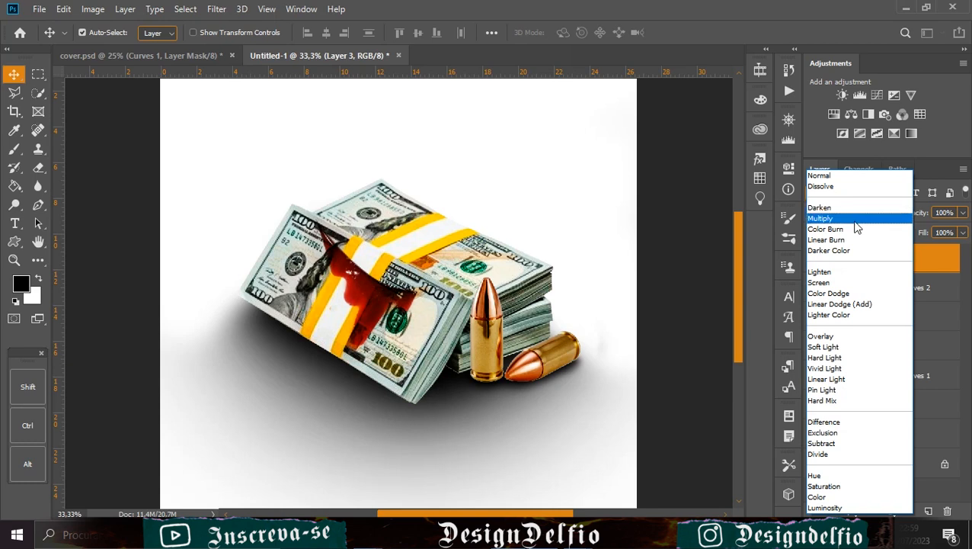
{"action": "left_click", "coordinate": [855, 220]}
Warp the blood drip so its upper edge straightens along the slanted top edge of the front money stack.
{"action": "key", "text": "ctrl+t"}
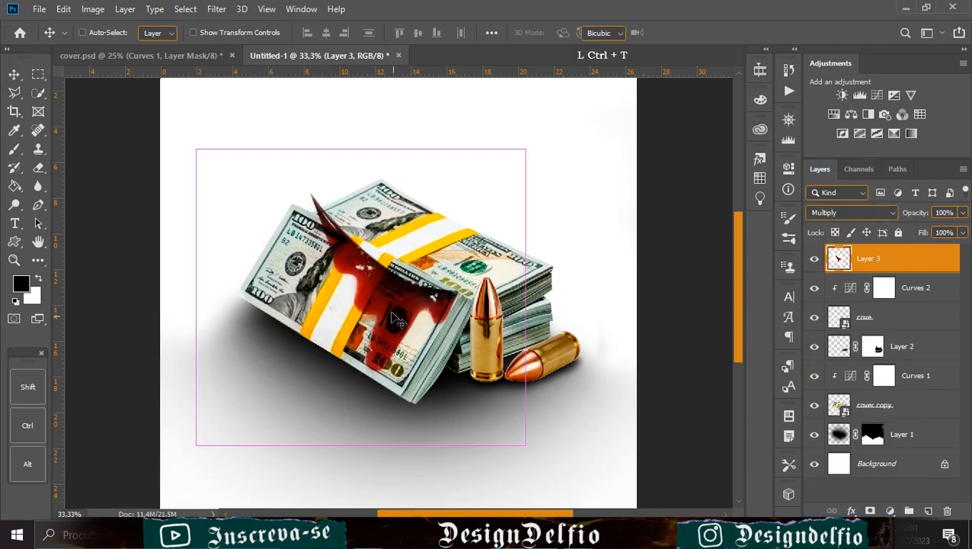
{"action": "right_click", "coordinate": [385, 320]}
{"action": "left_click", "coordinate": [412, 401]}
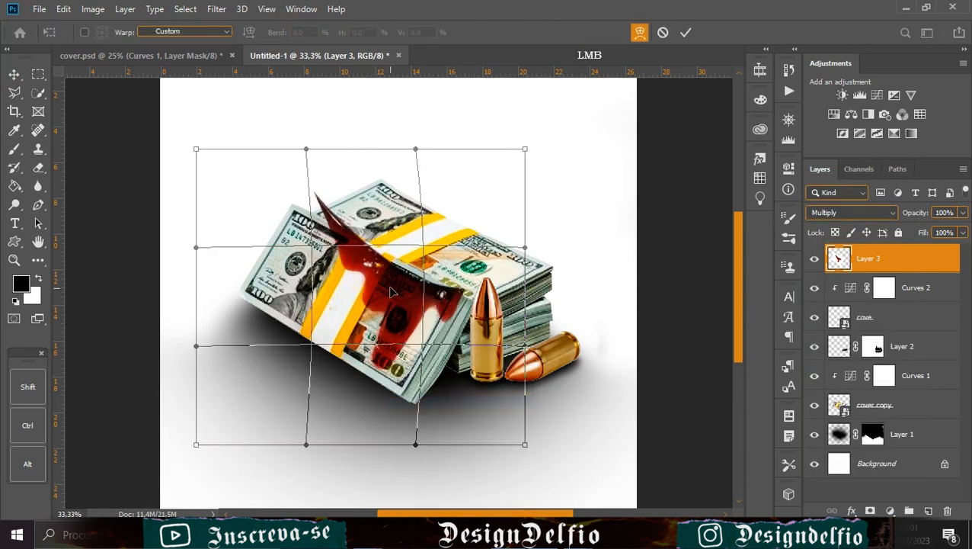
{"action": "left_click_drag", "start_coordinate": [267, 177], "coordinate": [249, 194]}
{"action": "left_click_drag", "start_coordinate": [378, 272], "coordinate": [382, 257]}
{"action": "left_click_drag", "start_coordinate": [228, 256], "coordinate": [231, 276]}
{"action": "left_click_drag", "start_coordinate": [266, 189], "coordinate": [249, 186]}
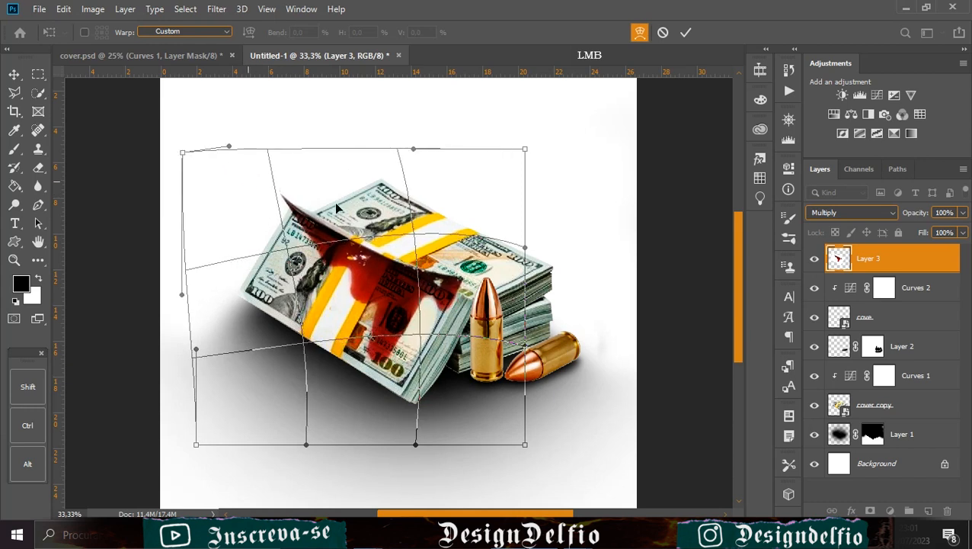
{"action": "left_click_drag", "start_coordinate": [351, 283], "coordinate": [368, 281]}
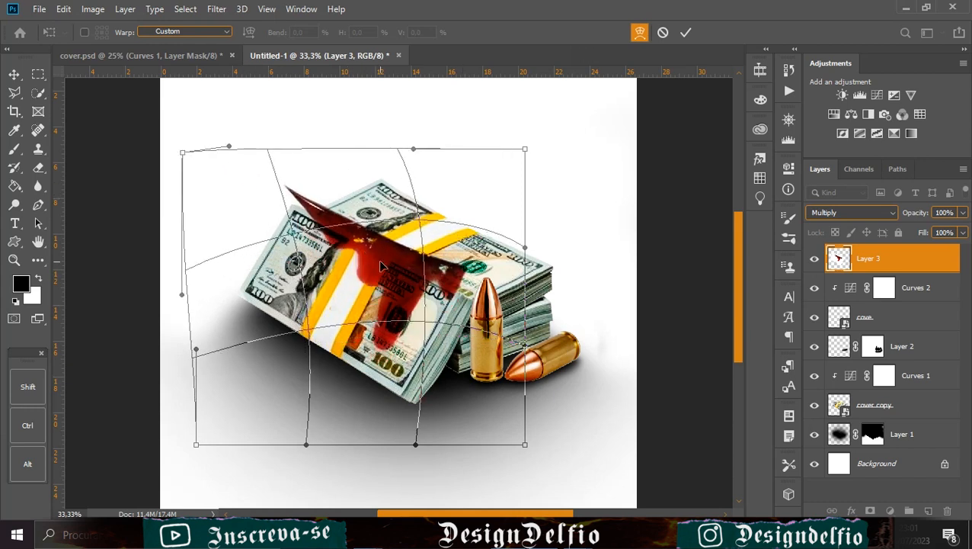
{"action": "left_click_drag", "start_coordinate": [418, 259], "coordinate": [430, 252]}
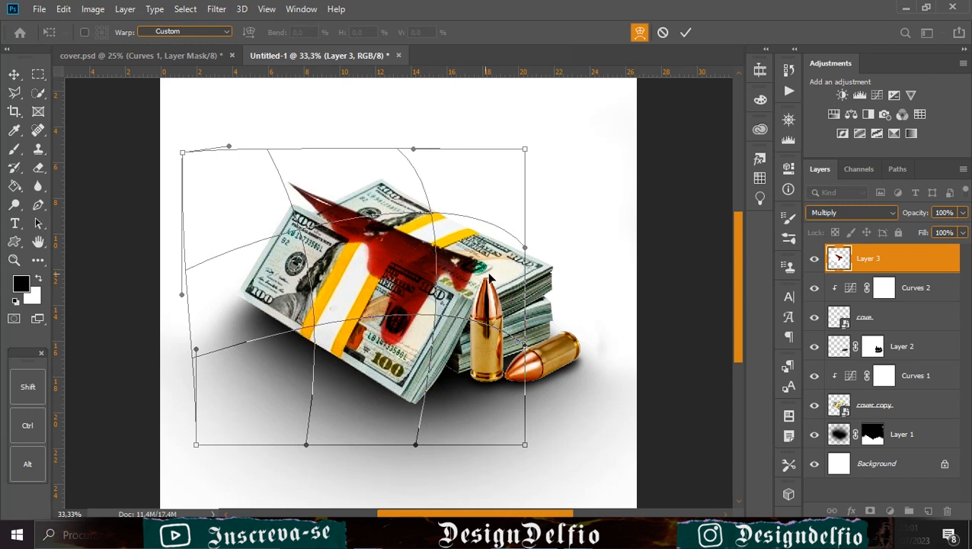
{"action": "key", "text": "Return"}
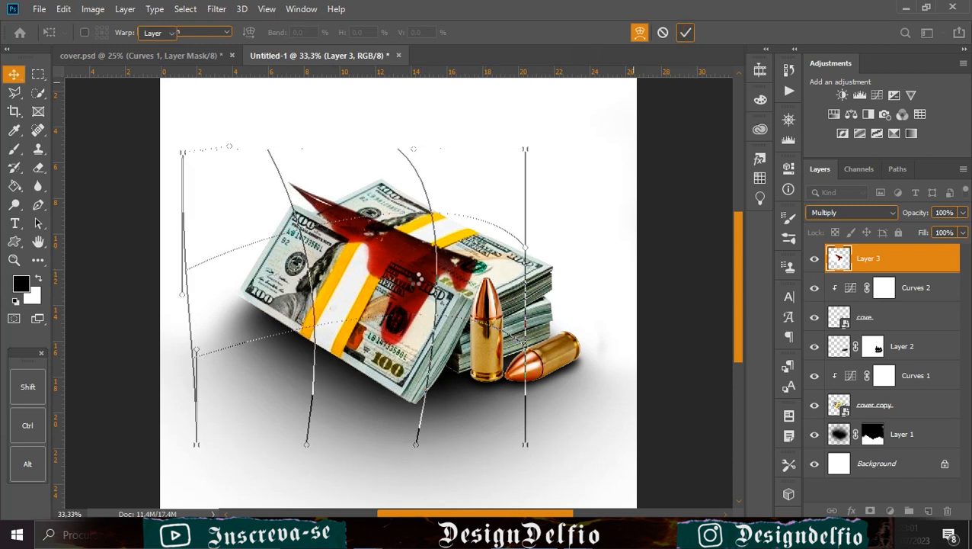
Rotate the blood drip about 6.4° and reposition it along the front money stack's top edge.
{"action": "mouse_move", "coordinate": [406, 295]}
{"action": "left_mouse_down"}
{"action": "mouse_move", "coordinate": [416, 274]}
{"action": "mouse_move", "coordinate": [411, 297]}
{"action": "left_mouse_up"}
{"action": "key", "text": "ctrl+t"}
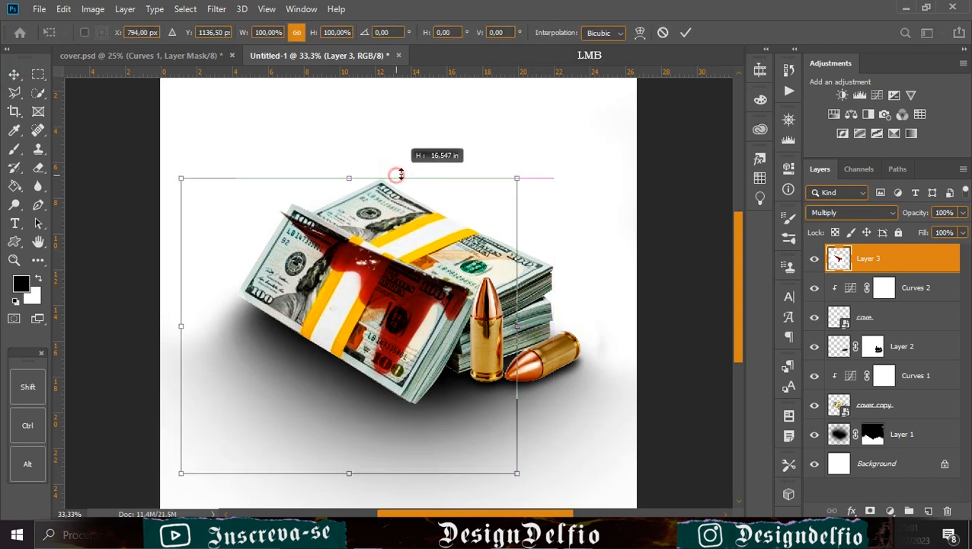
{"action": "left_click_drag", "start_coordinate": [394, 163], "coordinate": [411, 170]}
{"action": "left_click_drag", "start_coordinate": [383, 268], "coordinate": [374, 260]}
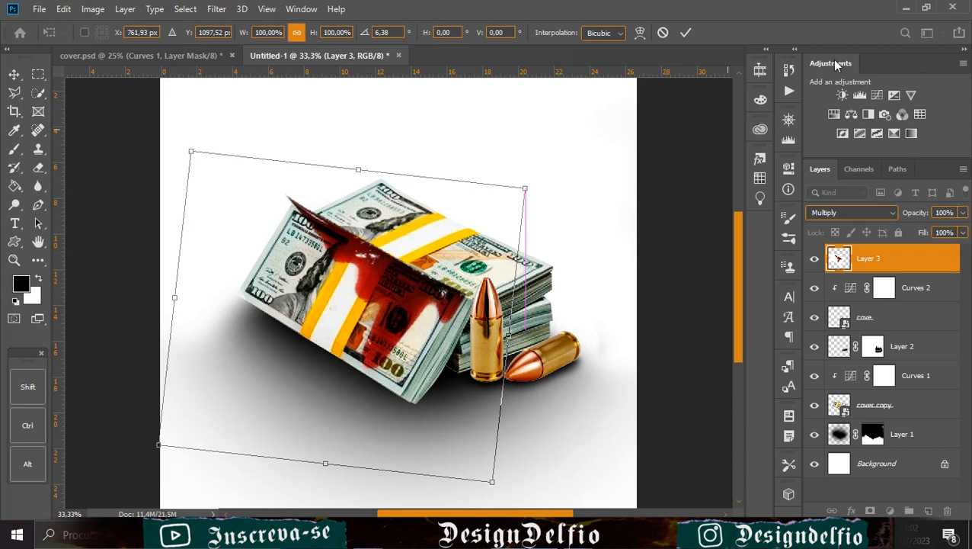
{"action": "left_click", "coordinate": [685, 30]}
{"action": "key", "text": "ctrl+plus"}
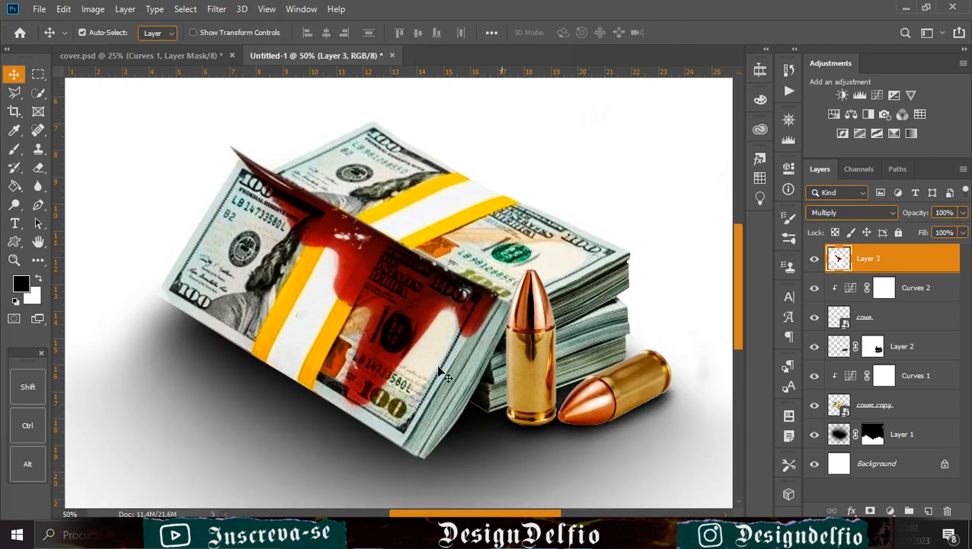
{"action": "left_click_drag", "start_coordinate": [463, 301], "coordinate": [478, 323]}
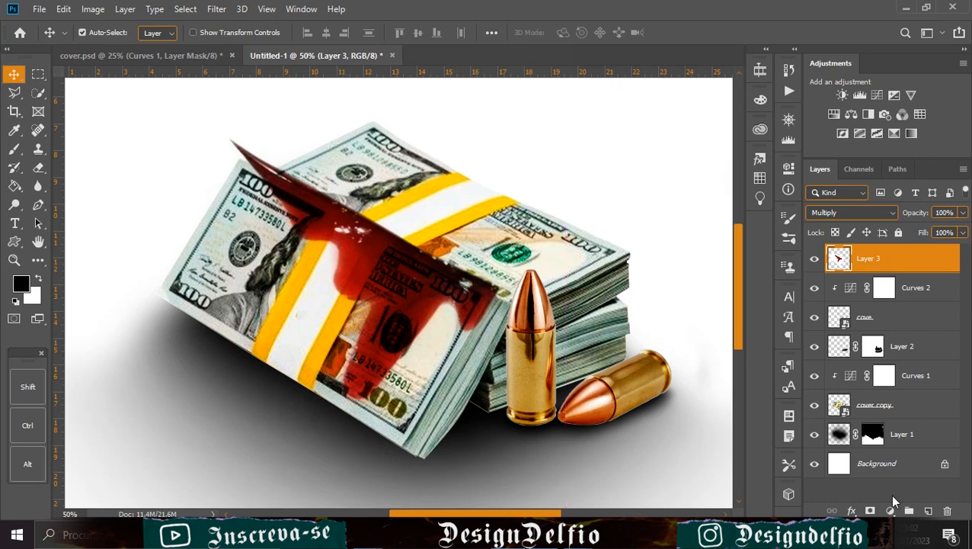
Add a mask to the blood layer and paint black with a harder 178 px brush to hide the tip protruding beyond the front stack.
{"action": "left_click", "coordinate": [870, 510]}
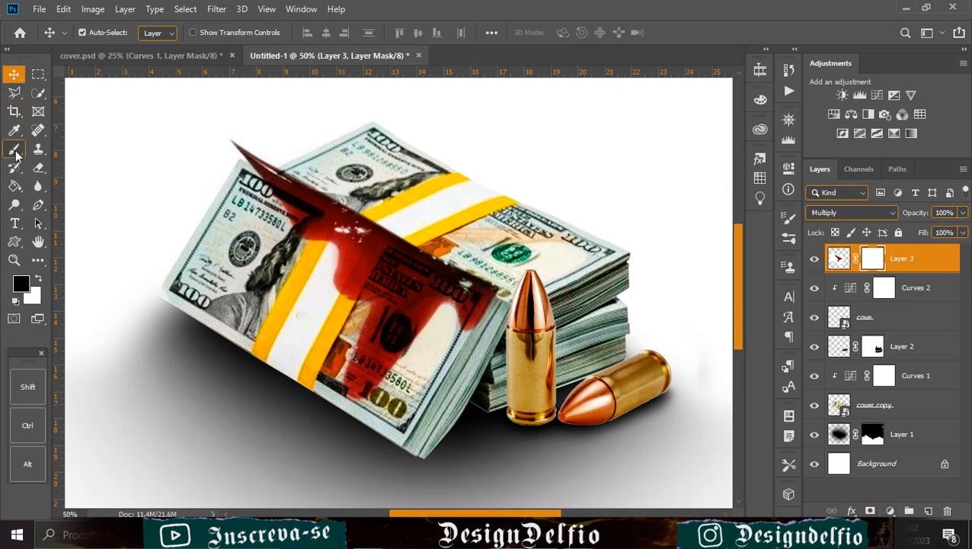
{"action": "left_click", "coordinate": [15, 150]}
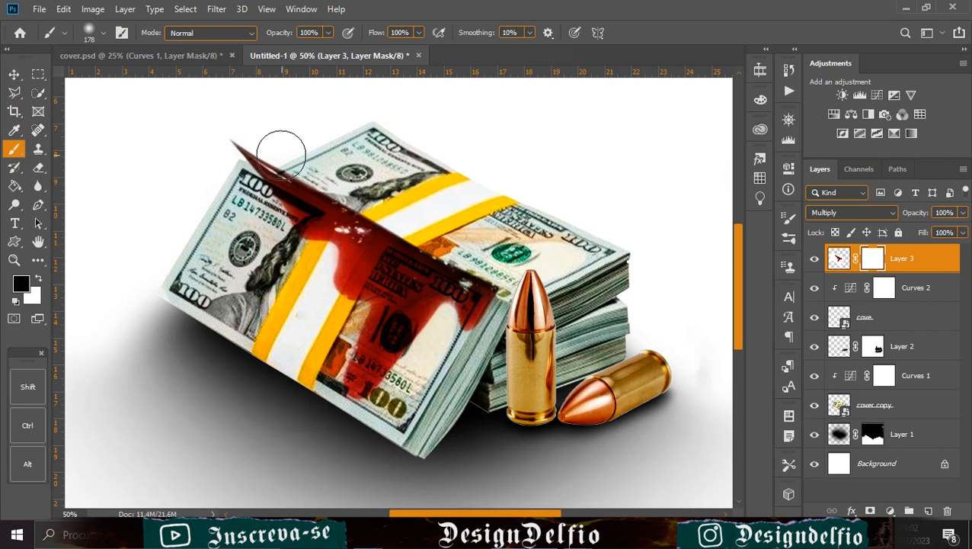
{"action": "right_click", "coordinate": [339, 171]}
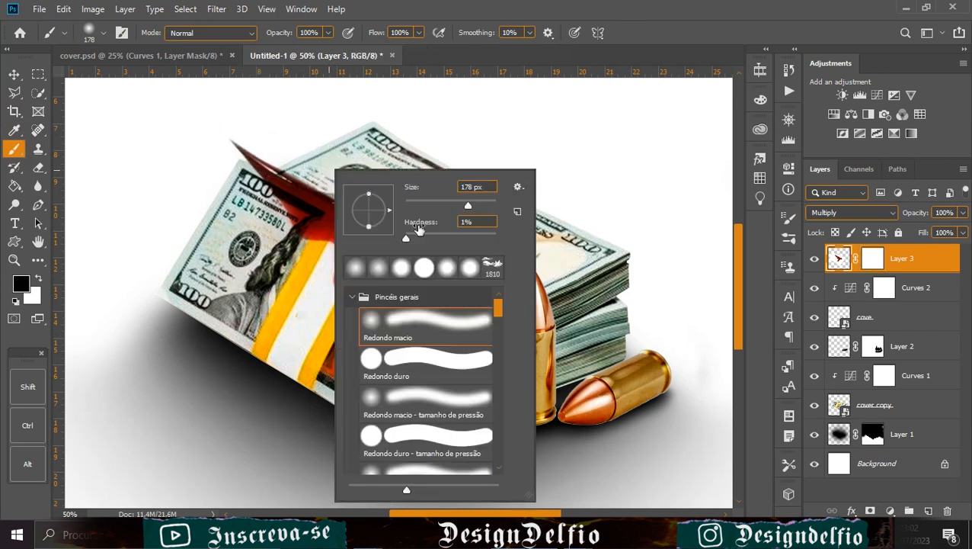
{"action": "left_click", "coordinate": [242, 126]}
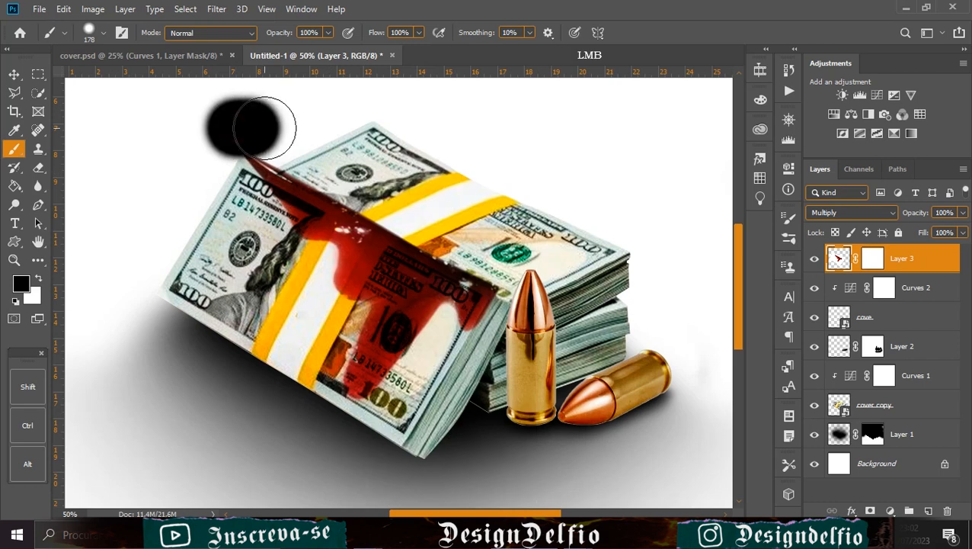
{"action": "left_click", "coordinate": [874, 258]}
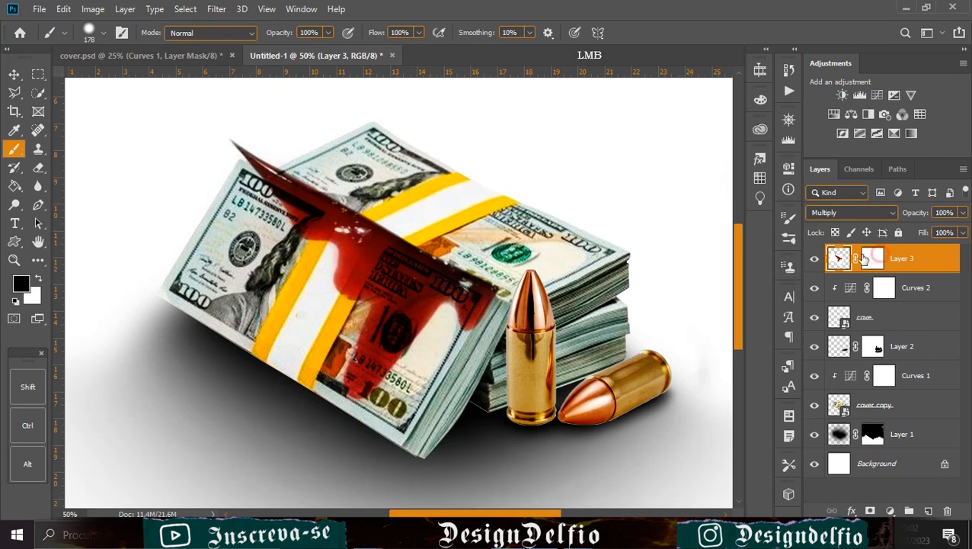
{"action": "mouse_move", "coordinate": [287, 125]}
{"action": "left_mouse_down"}
{"action": "mouse_move", "coordinate": [235, 124]}
{"action": "mouse_move", "coordinate": [256, 108]}
{"action": "mouse_move", "coordinate": [292, 125]}
{"action": "mouse_move", "coordinate": [260, 127]}
{"action": "left_mouse_up"}
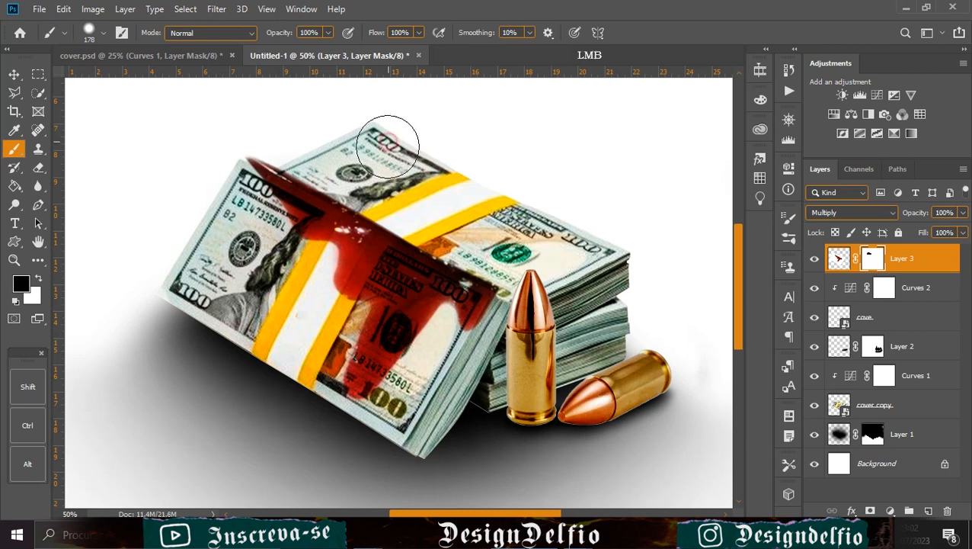
{"action": "left_click", "coordinate": [273, 136]}
{"action": "left_click", "coordinate": [291, 143]}
Shift the masked blood along the front stack's top edge and rotate it about -1.6° to align with it.
{"action": "key", "text": "v"}
{"action": "left_click", "coordinate": [358, 225]}
{"action": "left_click_drag", "start_coordinate": [358, 225], "coordinate": [351, 240]}
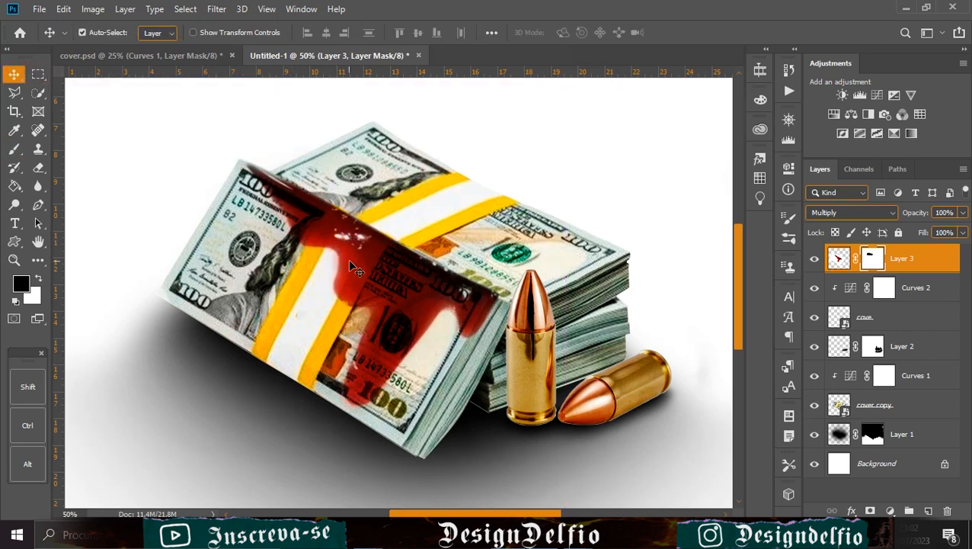
{"action": "key", "text": "ctrl+t"}
{"action": "left_click_drag", "start_coordinate": [587, 254], "coordinate": [587, 241]}
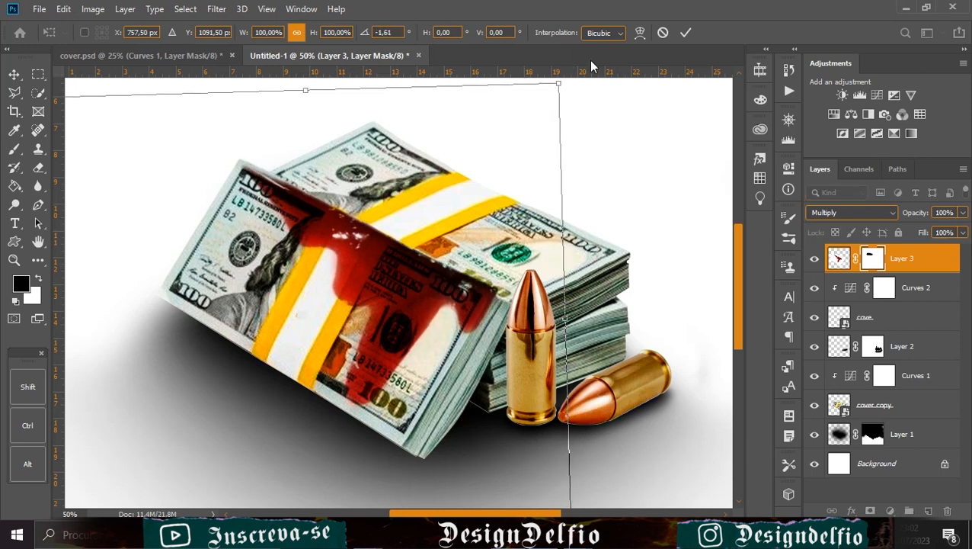
{"action": "left_click", "coordinate": [685, 32]}
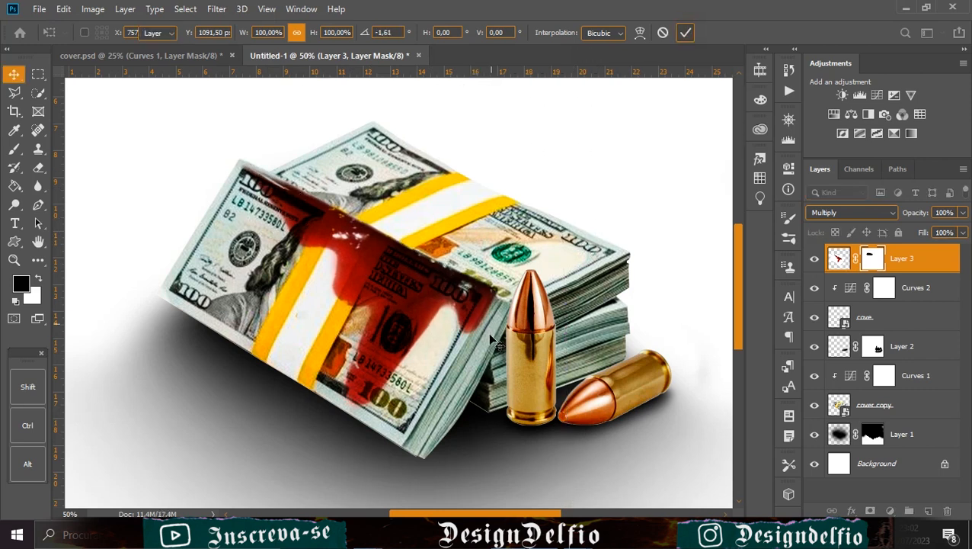
{"action": "key", "text": "ctrl+minus"}
{"action": "key", "text": "ctrl+minus"}
{"action": "key", "text": "ctrl+minus"}
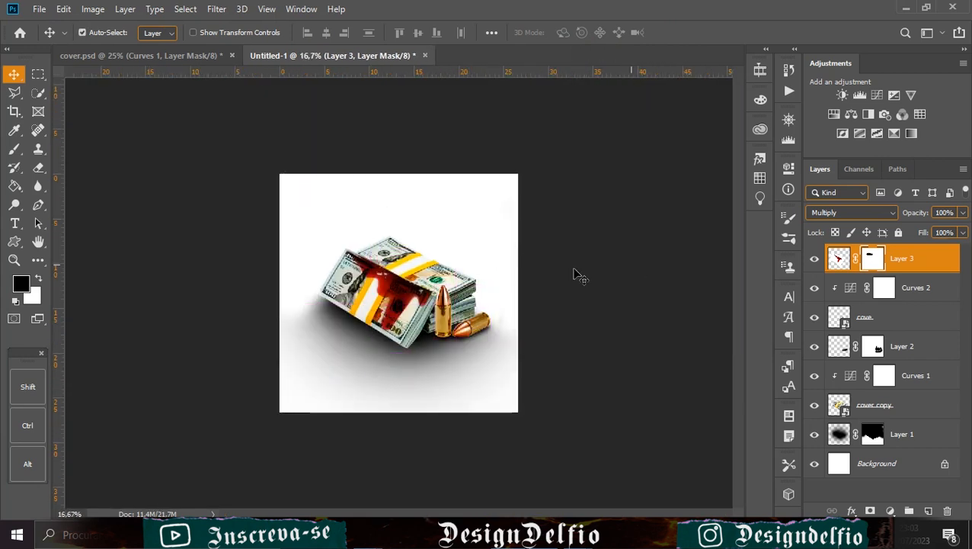
Place the gold watch image on top of the composition, mirror it, rotate it to 68.5° and position it over the money.
{"action": "left_click_drag", "start_coordinate": [457, 397], "coordinate": [453, 380]}
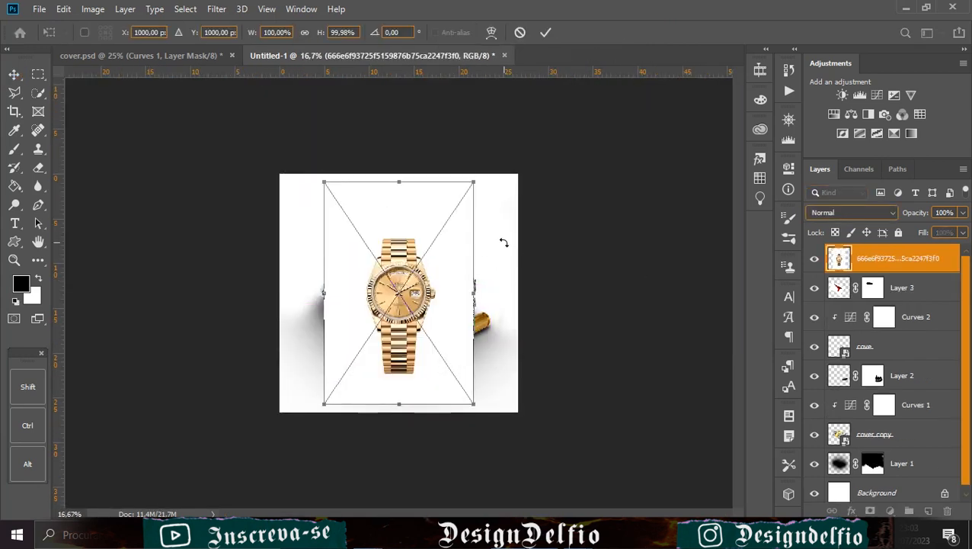
{"action": "left_click_drag", "start_coordinate": [463, 210], "coordinate": [360, 267]}
{"action": "right_click", "coordinate": [414, 292]}
{"action": "left_click", "coordinate": [466, 451]}
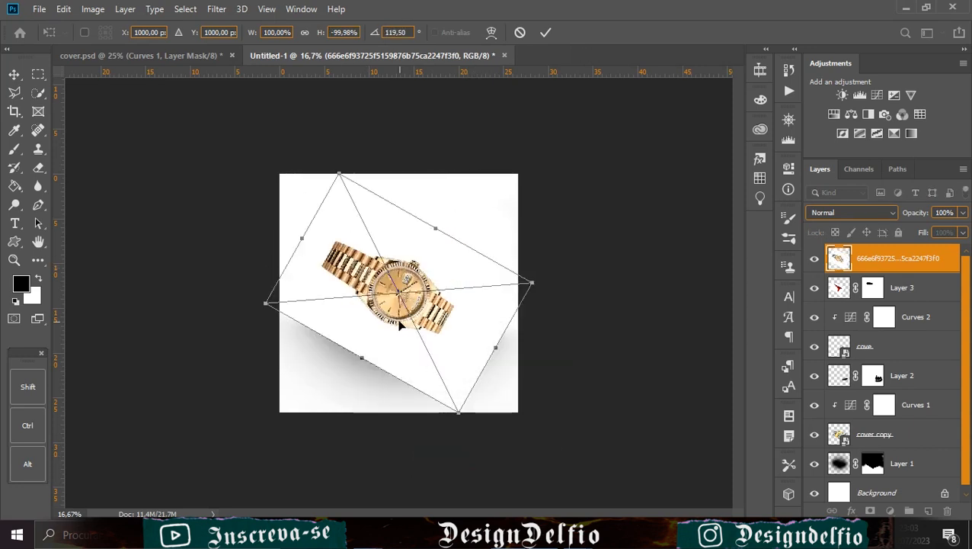
{"action": "left_click_drag", "start_coordinate": [481, 244], "coordinate": [398, 207]}
{"action": "left_click_drag", "start_coordinate": [440, 310], "coordinate": [434, 300]}
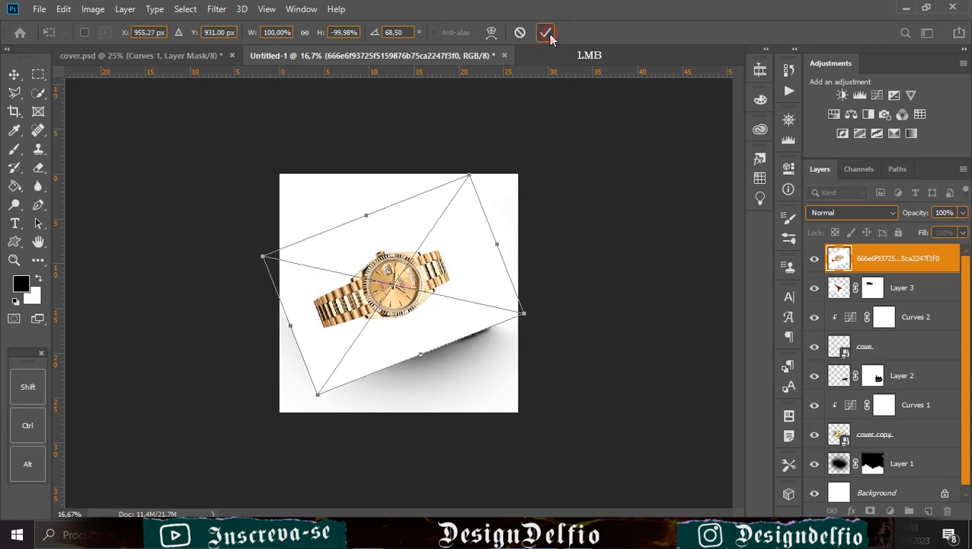
{"action": "left_click", "coordinate": [547, 33]}
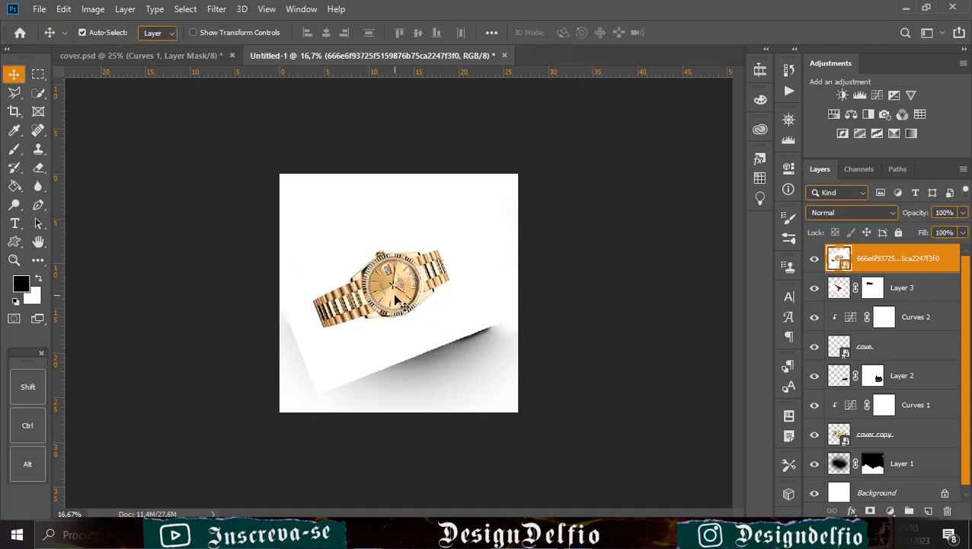
Select the whole gold watch, including dial, crown and both strap ends, with the Quick Selection tool.
{"action": "key", "text": "ctrl+plus"}
{"action": "key", "text": "ctrl+plus"}
{"action": "key", "text": "ctrl+plus"}
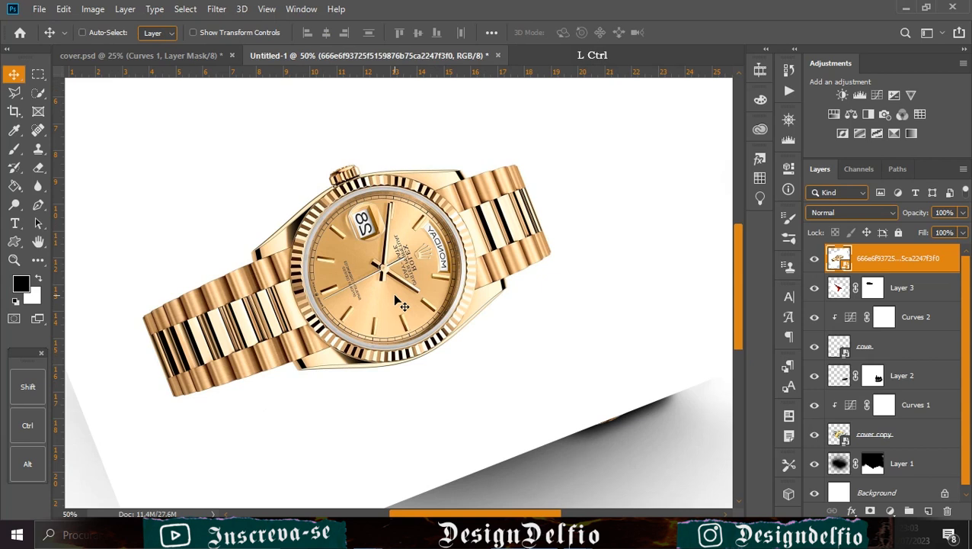
{"action": "key", "text": "ctrl+plus"}
{"action": "left_click_drag", "start_coordinate": [315, 318], "coordinate": [395, 342]}
{"action": "left_click", "coordinate": [38, 93]}
{"action": "mouse_move", "coordinate": [340, 253]}
{"action": "left_mouse_down"}
{"action": "mouse_move", "coordinate": [319, 273]}
{"action": "mouse_move", "coordinate": [407, 211]}
{"action": "mouse_move", "coordinate": [559, 179]}
{"action": "mouse_move", "coordinate": [537, 172]}
{"action": "mouse_move", "coordinate": [542, 202]}
{"action": "mouse_move", "coordinate": [389, 341]}
{"action": "mouse_move", "coordinate": [350, 320]}
{"action": "mouse_move", "coordinate": [206, 365]}
{"action": "mouse_move", "coordinate": [164, 355]}
{"action": "mouse_move", "coordinate": [194, 416]}
{"action": "mouse_move", "coordinate": [363, 363]}
{"action": "mouse_move", "coordinate": [326, 384]}
{"action": "mouse_move", "coordinate": [436, 385]}
{"action": "mouse_move", "coordinate": [522, 353]}
{"action": "mouse_move", "coordinate": [512, 364]}
{"action": "mouse_move", "coordinate": [587, 306]}
{"action": "mouse_move", "coordinate": [592, 257]}
{"action": "left_mouse_up"}
{"action": "left_click", "coordinate": [357, 387]}
{"action": "mouse_move", "coordinate": [621, 221]}
{"action": "left_mouse_down"}
{"action": "mouse_move", "coordinate": [677, 195]}
{"action": "mouse_move", "coordinate": [657, 196]}
{"action": "left_mouse_up"}
{"action": "left_click", "coordinate": [625, 256]}
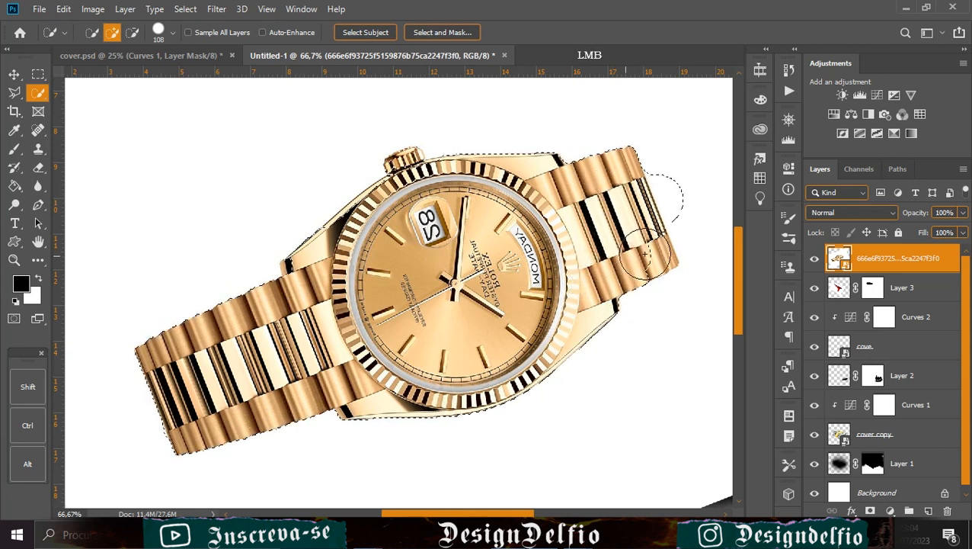
Subtract the white spill beside the upper strap end from the selection and mask the watch layer with it.
{"action": "key", "text": "alt"}
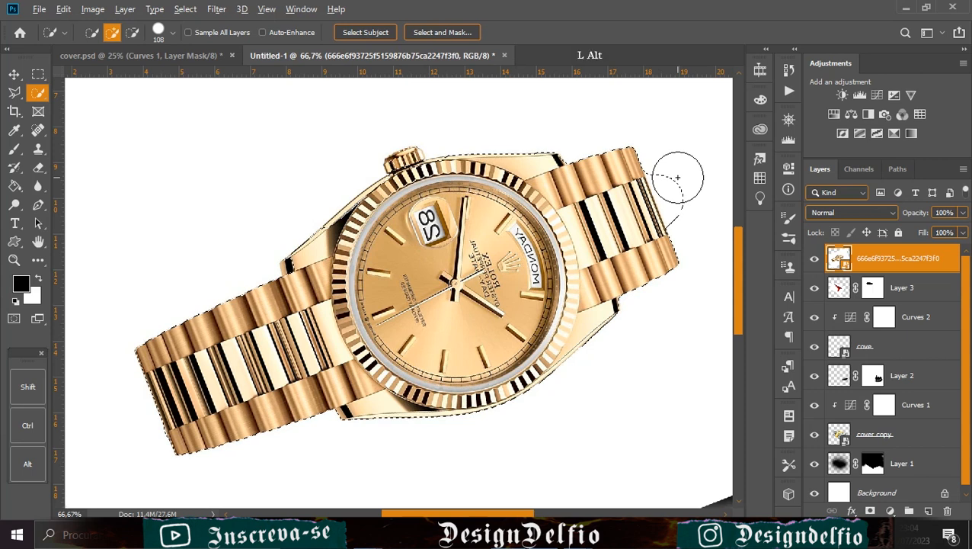
{"action": "left_click_drag", "start_coordinate": [678, 178], "coordinate": [678, 198]}
{"action": "left_click", "coordinate": [685, 199], "text": "alt"}
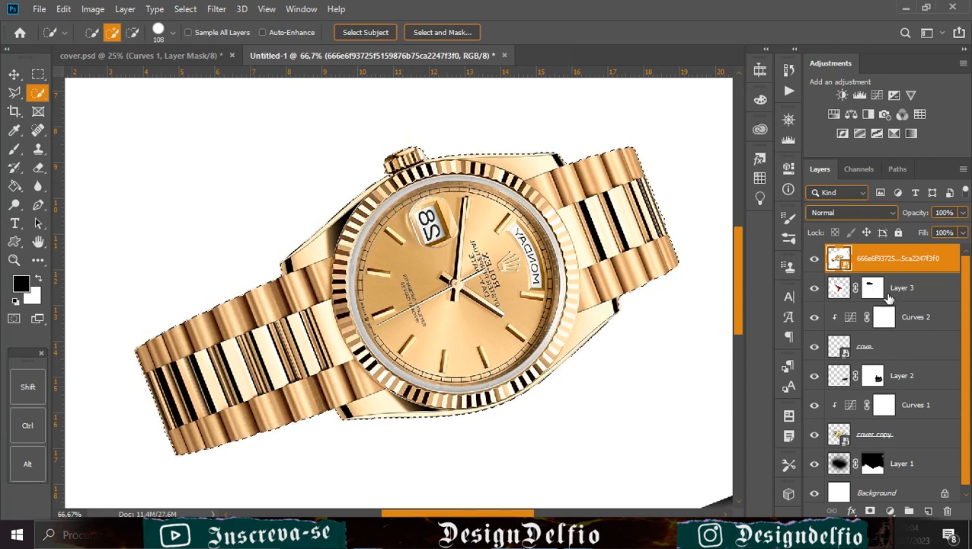
{"action": "left_click", "coordinate": [869, 511]}
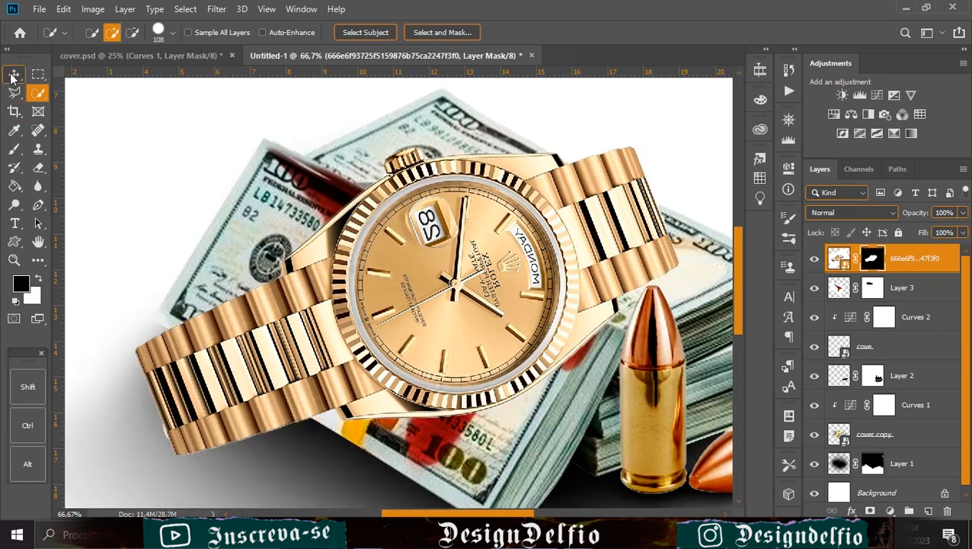
Scale the masked watch to about 71%, rotate it about -21.5° and lay it across the front money stack.
{"action": "left_click", "coordinate": [13, 73]}
{"action": "key", "text": "ctrl+minus"}
{"action": "key", "text": "ctrl+minus"}
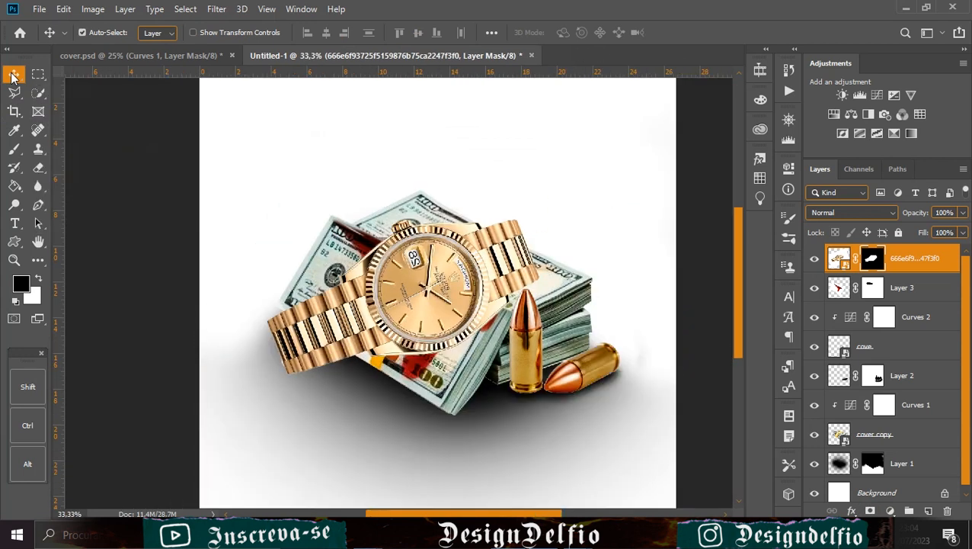
{"action": "left_click_drag", "start_coordinate": [472, 317], "coordinate": [461, 275]}
{"action": "key", "text": "ctrl+t"}
{"action": "left_click_drag", "start_coordinate": [675, 242], "coordinate": [447, 266]}
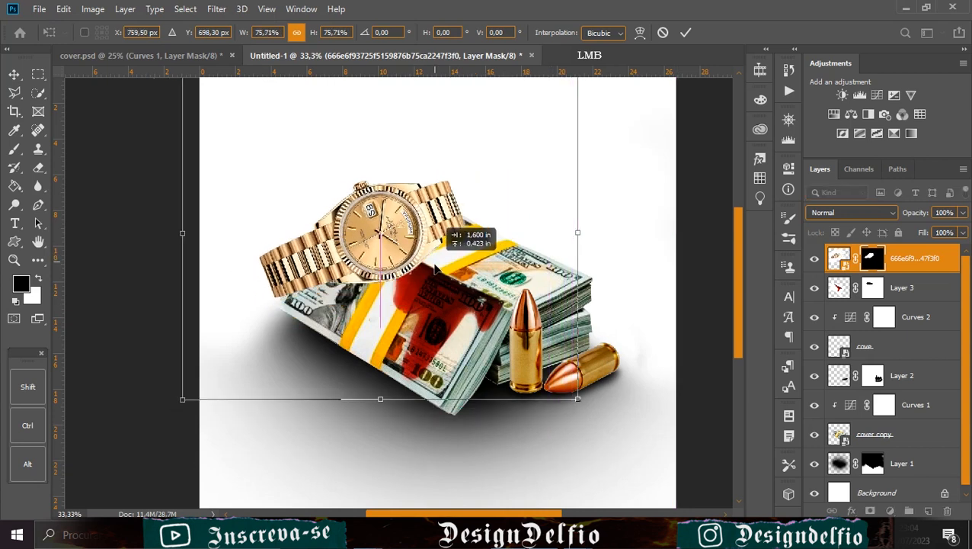
{"action": "left_click_drag", "start_coordinate": [601, 218], "coordinate": [569, 141]}
{"action": "left_click_drag", "start_coordinate": [400, 249], "coordinate": [408, 264]}
{"action": "left_click_drag", "start_coordinate": [569, 180], "coordinate": [563, 184]}
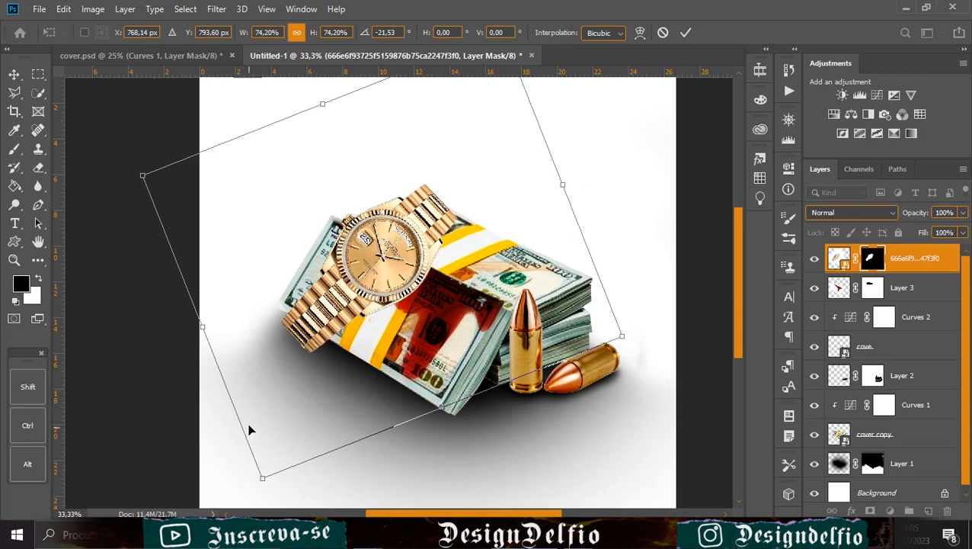
{"action": "left_click_drag", "start_coordinate": [239, 424], "coordinate": [255, 418]}
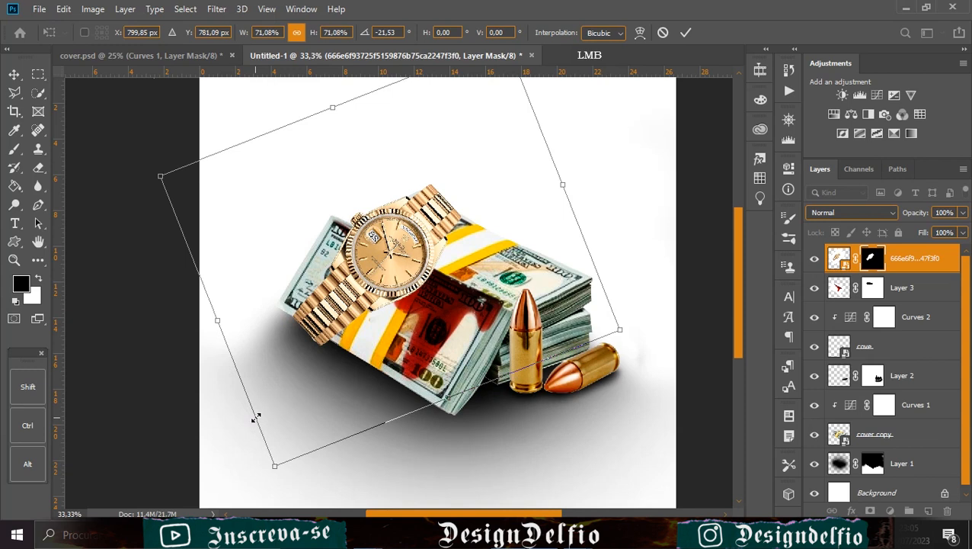
{"action": "left_click", "coordinate": [688, 32]}
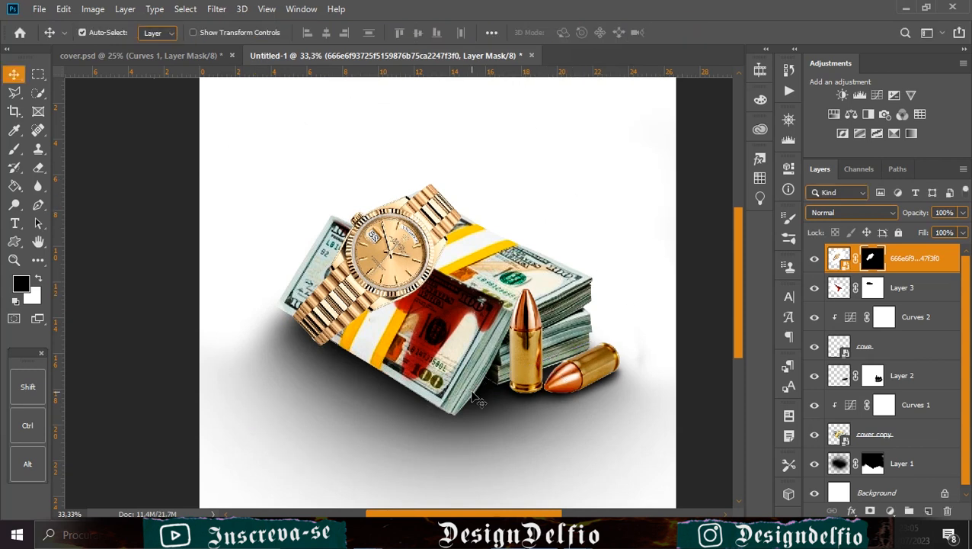
Add a Curves adjustment clipped to the blood layer and pull the highlights down to input 231, output 216.
{"action": "left_click", "coordinate": [911, 285]}
{"action": "left_click", "coordinate": [876, 95]}
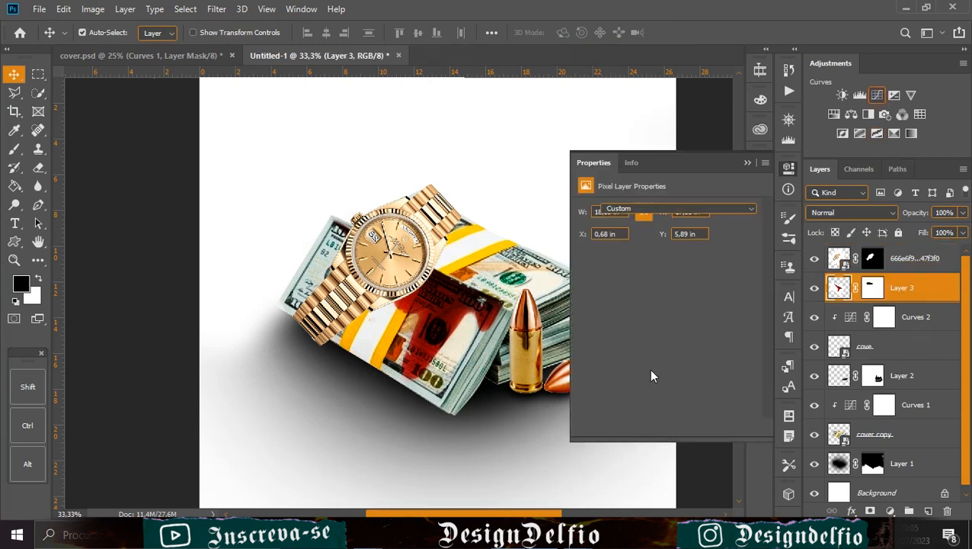
{"action": "left_click", "coordinate": [665, 426]}
{"action": "mouse_move", "coordinate": [643, 352]}
{"action": "left_mouse_down"}
{"action": "mouse_move", "coordinate": [648, 358]}
{"action": "mouse_move", "coordinate": [653, 341]}
{"action": "left_mouse_up"}
{"action": "mouse_move", "coordinate": [727, 263]}
{"action": "left_mouse_down"}
{"action": "mouse_move", "coordinate": [720, 247]}
{"action": "mouse_move", "coordinate": [736, 265]}
{"action": "left_mouse_up"}
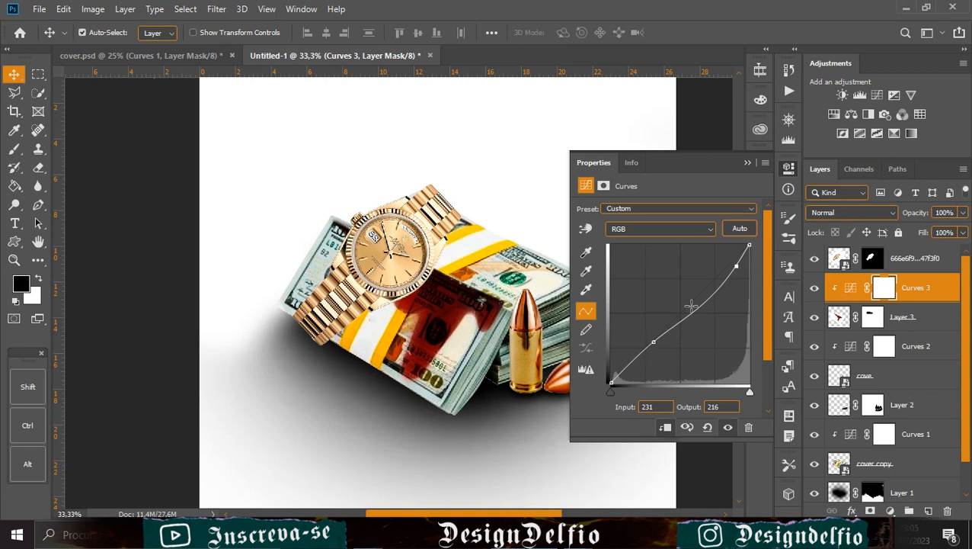
{"action": "left_click", "coordinate": [747, 164]}
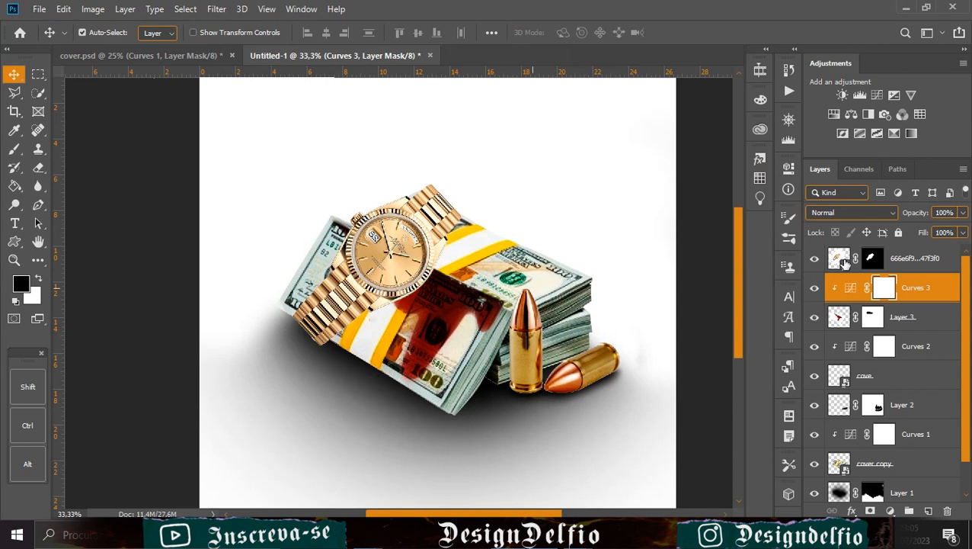
Add a Curves adjustment clipped to the watch layer, lowering the shadows and setting the upper point to input 194, output 182.
{"action": "left_click", "coordinate": [934, 260]}
{"action": "left_click", "coordinate": [872, 93]}
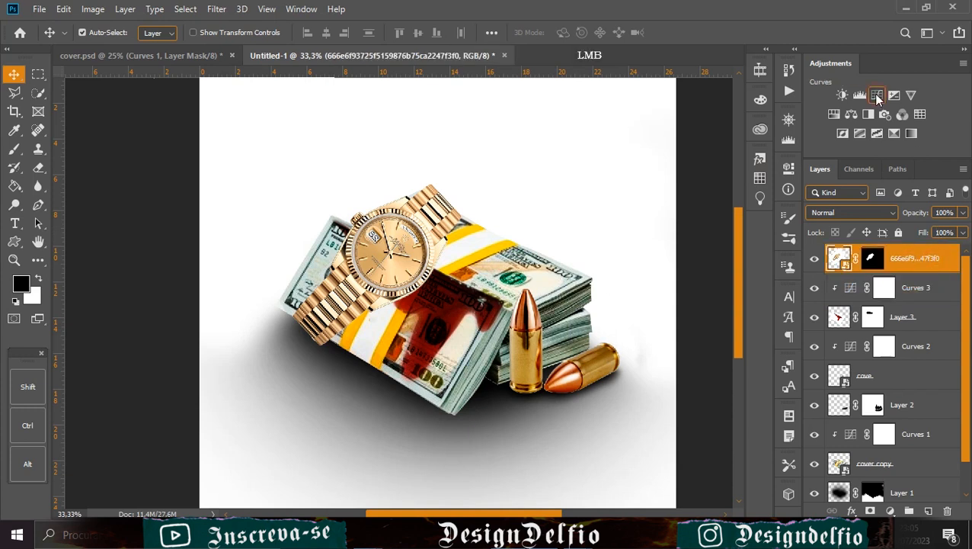
{"action": "left_click", "coordinate": [666, 425]}
{"action": "left_click_drag", "start_coordinate": [653, 339], "coordinate": [655, 349]}
{"action": "mouse_move", "coordinate": [710, 292]}
{"action": "left_mouse_down"}
{"action": "mouse_move", "coordinate": [710, 278]}
{"action": "mouse_move", "coordinate": [716, 283]}
{"action": "left_mouse_up"}
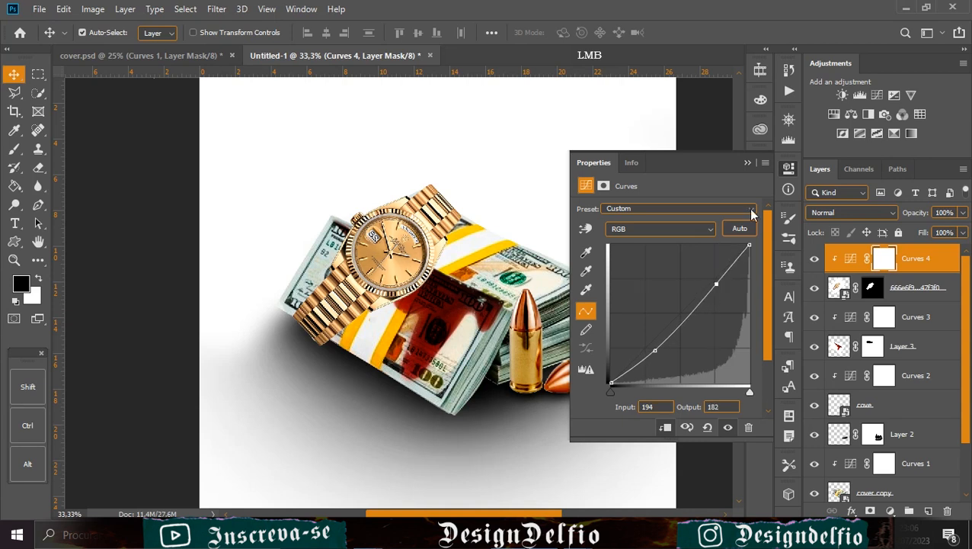
{"action": "left_click", "coordinate": [747, 163]}
Place the cover image with the four large rifle bullets at 100%, framing the composition.
{"action": "key", "text": "ctrl+minus"}
{"action": "key", "text": "ctrl+minus"}
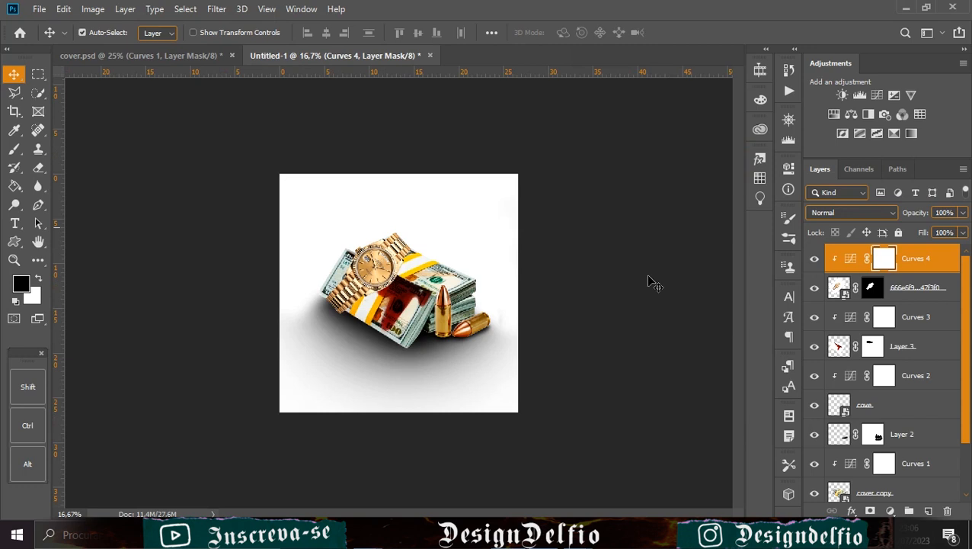
{"action": "left_click_drag", "start_coordinate": [376, 511], "coordinate": [428, 375]}
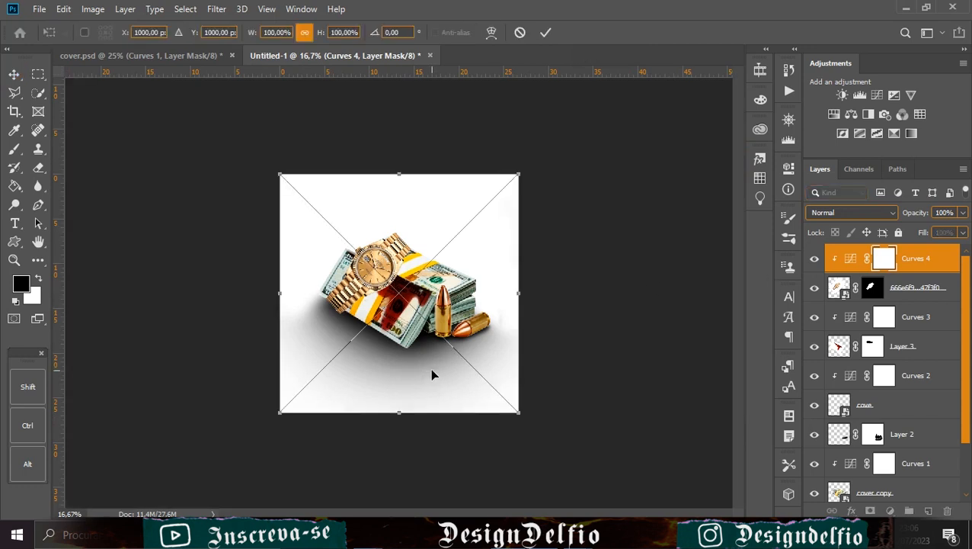
{"action": "left_click", "coordinate": [545, 33]}
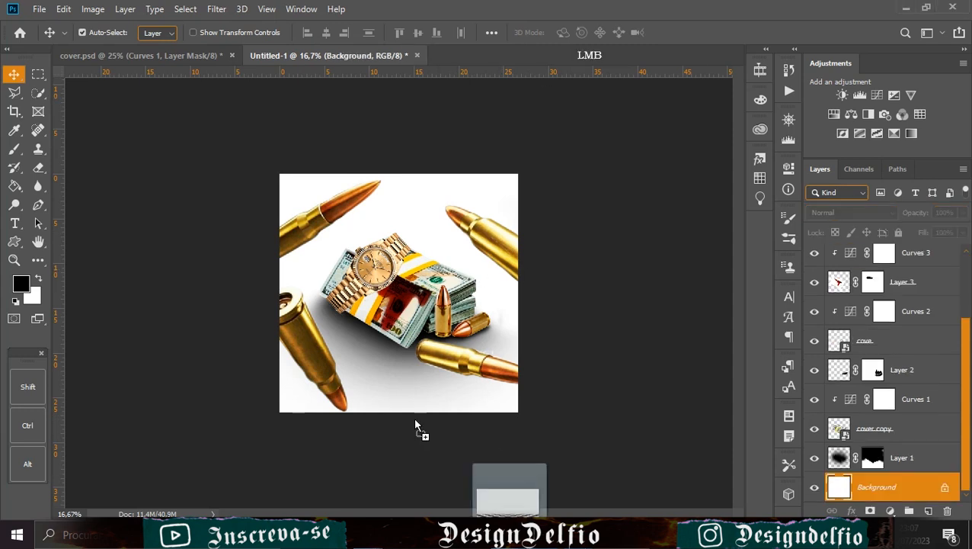
Place the black-and-white checkered floor image directly above the Background layer and enlarge it to about 927%, aligned with the canvas's lower edge.
{"action": "left_click_drag", "start_coordinate": [413, 420], "coordinate": [396, 376]}
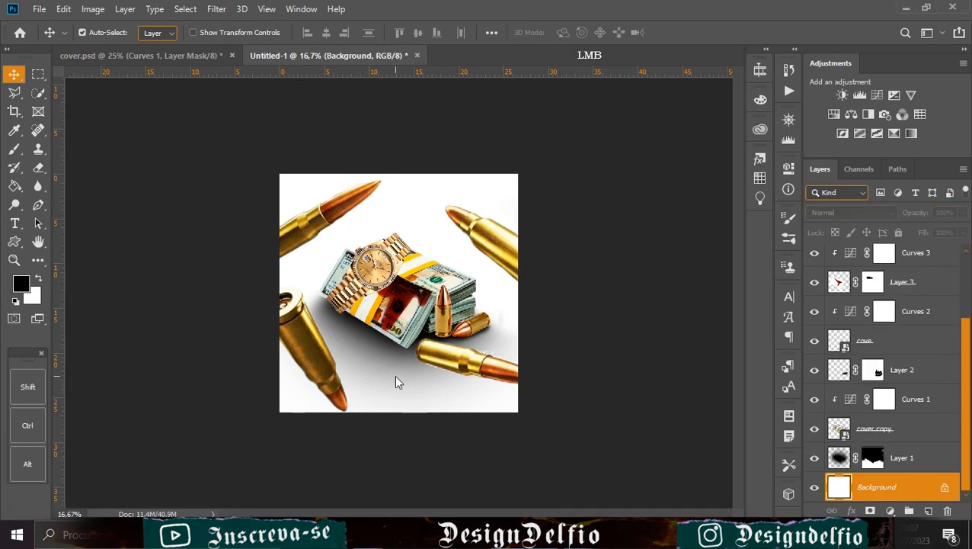
{"action": "left_click_drag", "start_coordinate": [399, 318], "coordinate": [391, 412]}
{"action": "left_click_drag", "start_coordinate": [398, 268], "coordinate": [422, 35]}
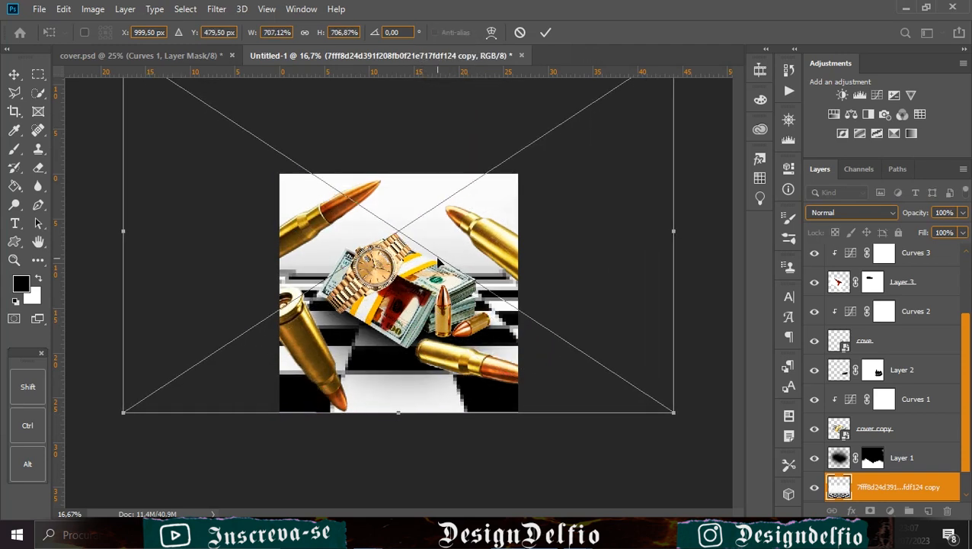
{"action": "key", "text": "ctrl+minus"}
{"action": "key", "text": "ctrl+minus"}
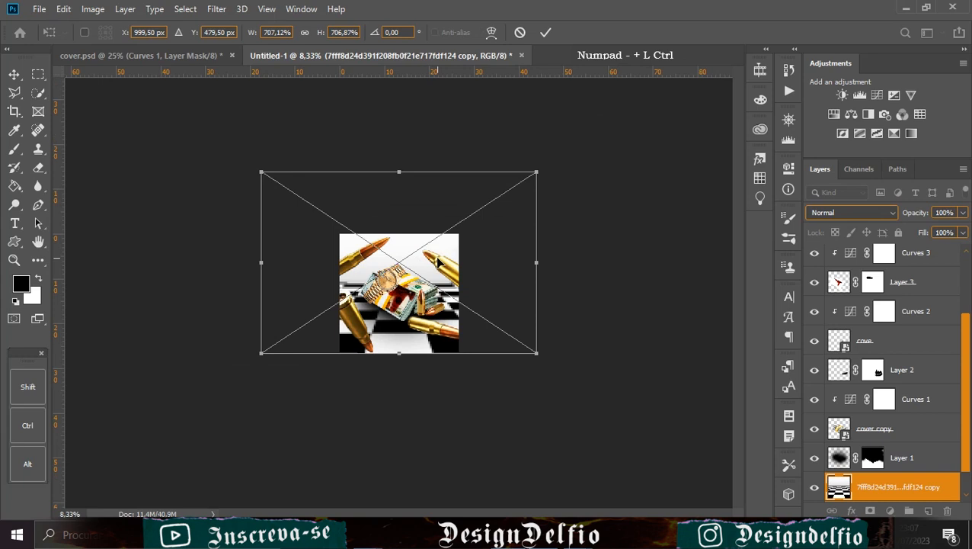
{"action": "left_click_drag", "start_coordinate": [399, 166], "coordinate": [402, 115]}
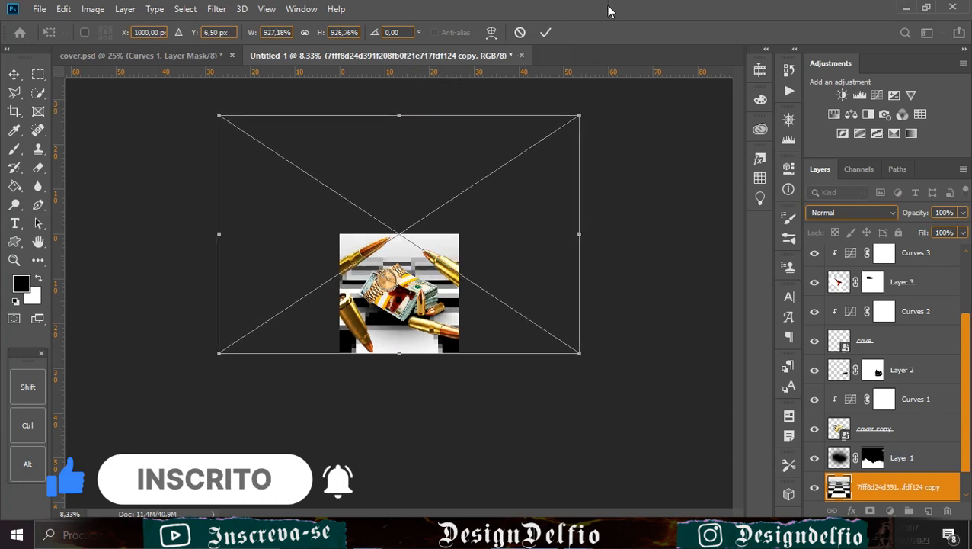
{"action": "left_click", "coordinate": [545, 32]}
{"action": "key", "text": "ctrl+KP_Add"}
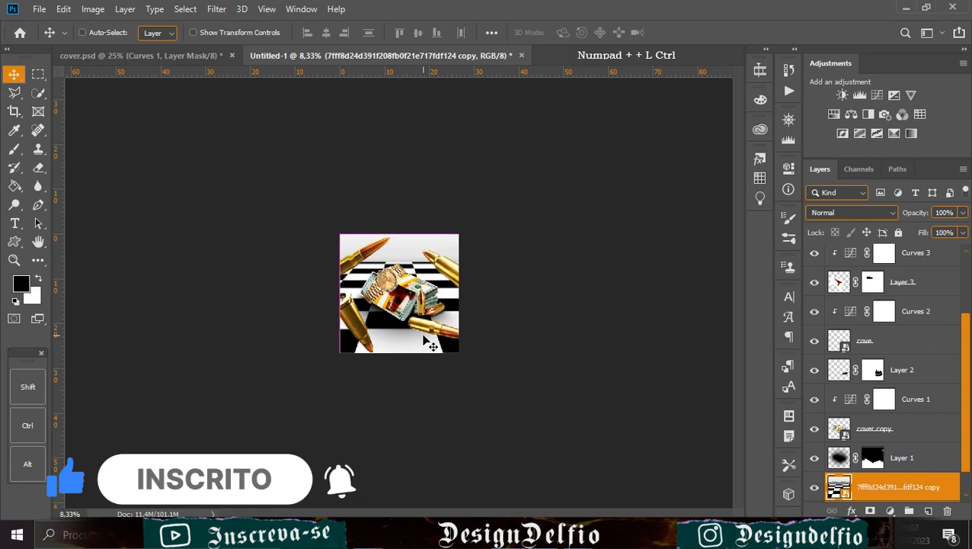
{"action": "key", "text": "ctrl+KP_Add"}
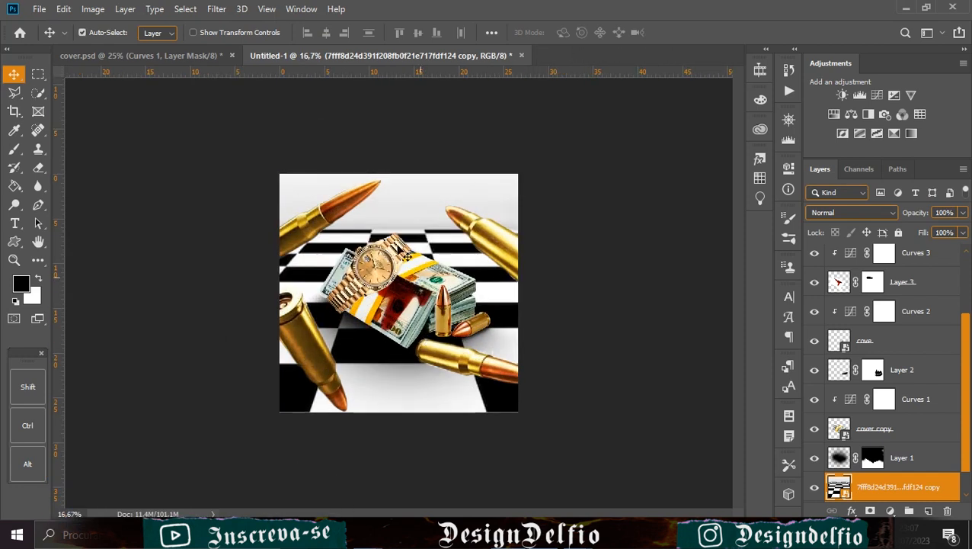
Marquee-select the area above the checkered floor's horizon, mask the floor layer with it and invert the mask so only the floor shows.
{"action": "left_click", "coordinate": [870, 511]}
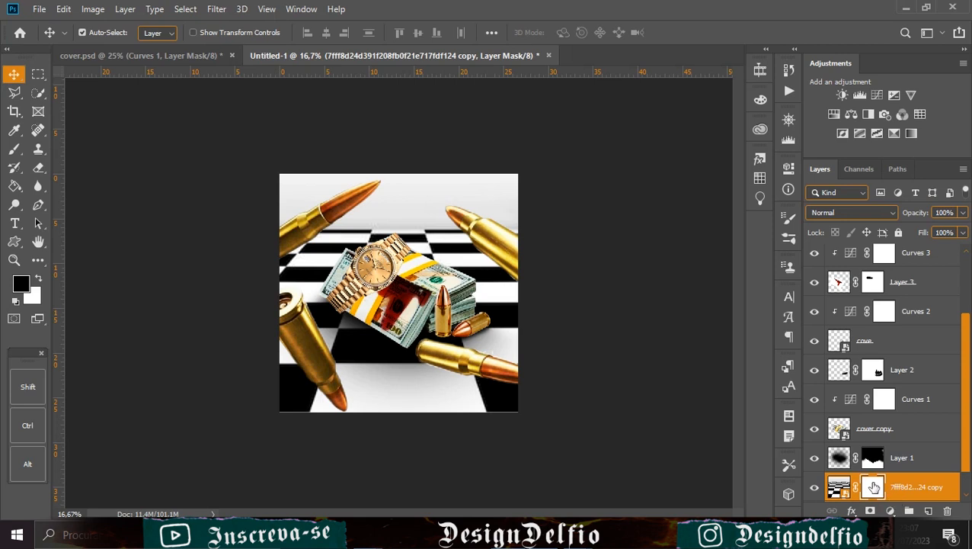
{"action": "key", "text": "ctrl+z"}
{"action": "left_click", "coordinate": [38, 74]}
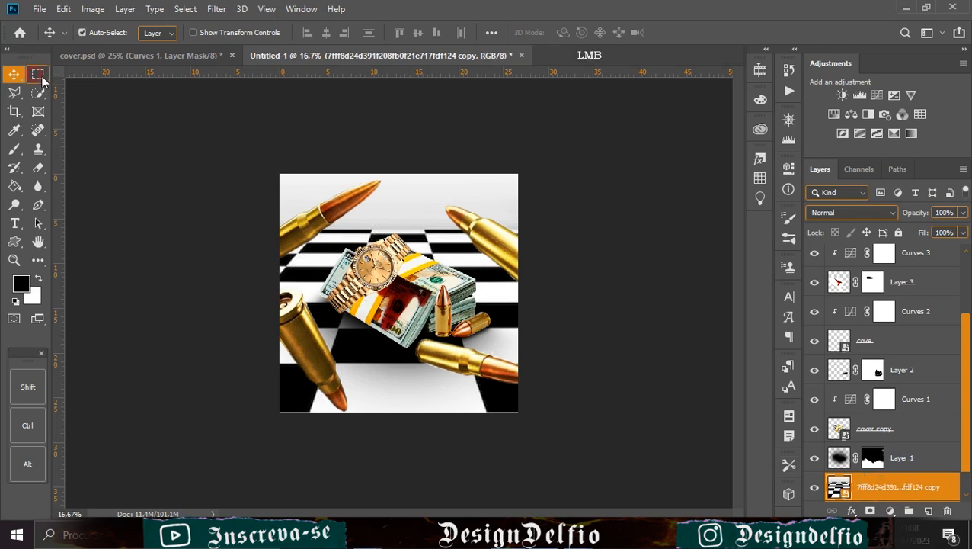
{"action": "left_click_drag", "start_coordinate": [303, 173], "coordinate": [554, 228]}
{"action": "left_click", "coordinate": [871, 510]}
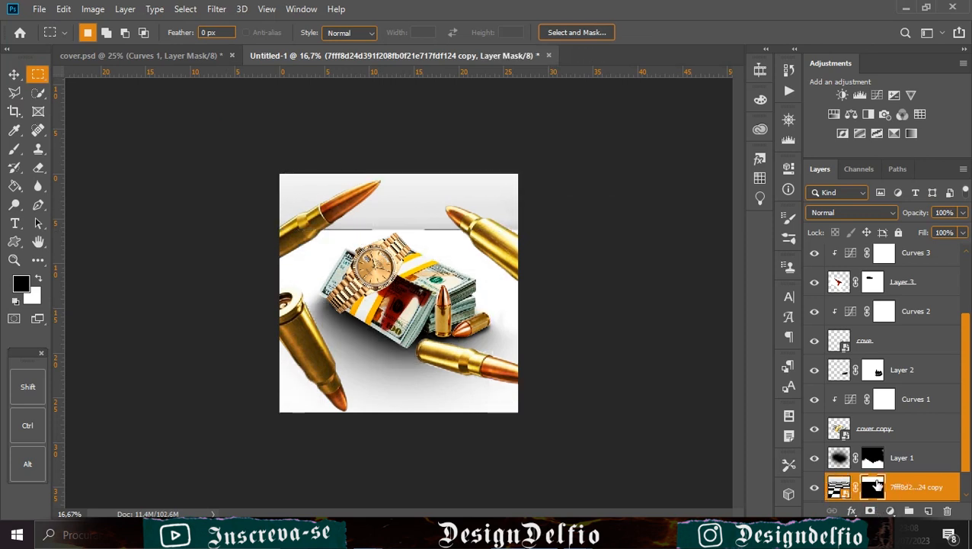
{"action": "key", "text": "ctrl+i"}
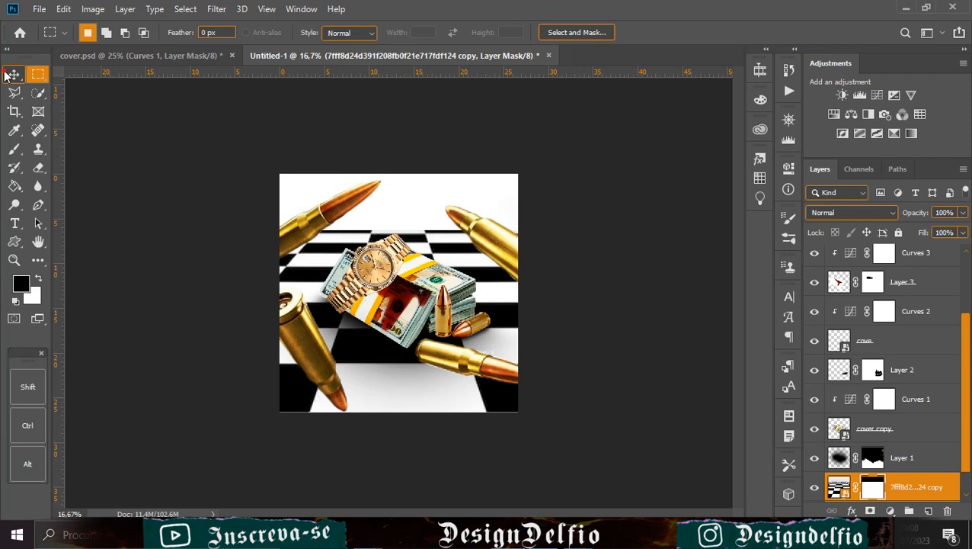
{"action": "left_click", "coordinate": [12, 74]}
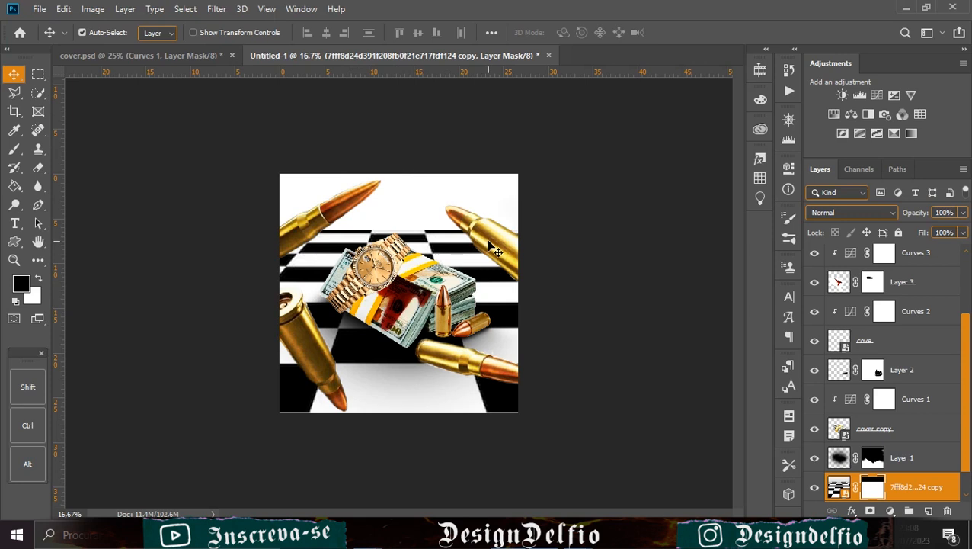
Place the LOGO PARENTAL ADVISORY image at about 30.6% near the canvas's lower centre and move its layer above all others.
{"action": "left_click_drag", "start_coordinate": [399, 282], "coordinate": [418, 396]}
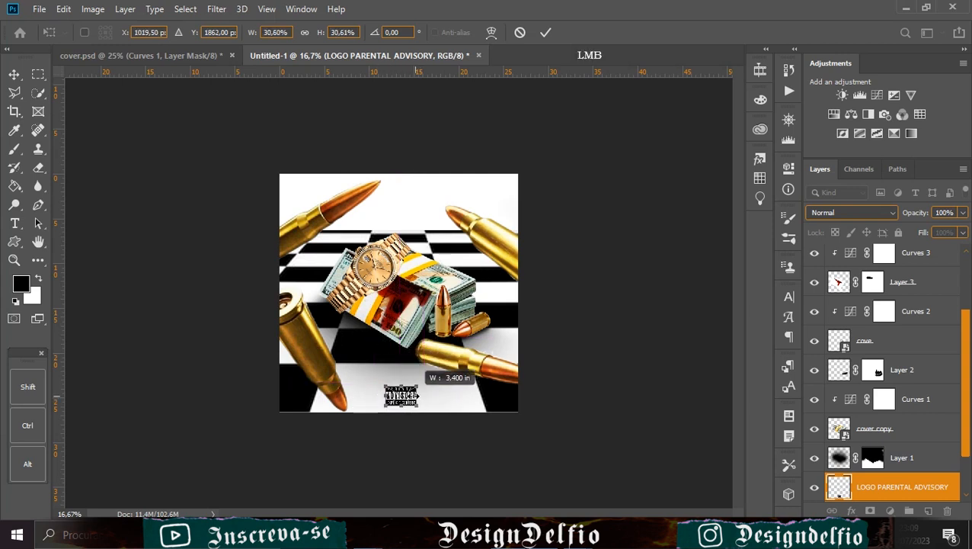
{"action": "left_click", "coordinate": [545, 32]}
{"action": "left_click_drag", "start_coordinate": [923, 488], "coordinate": [884, 258]}
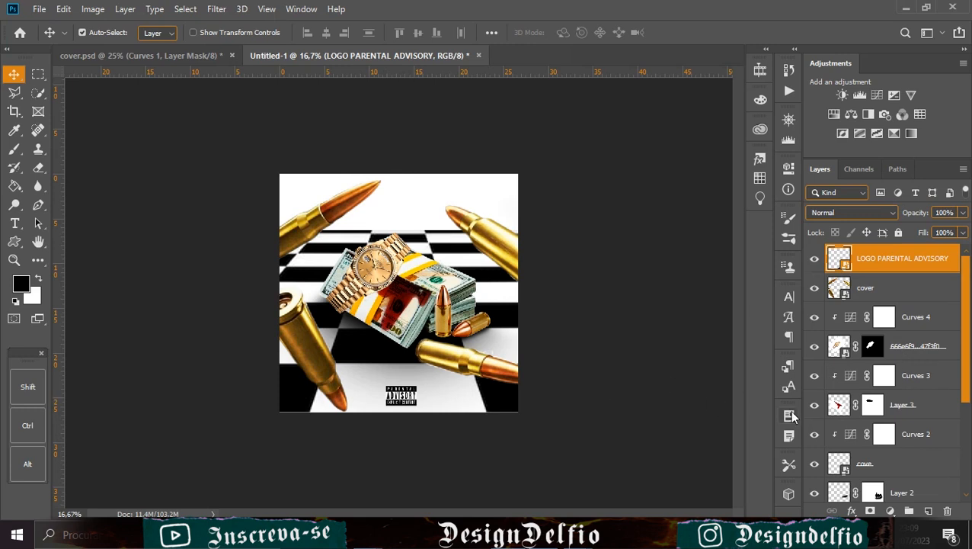
Centre the Parental Advisory logo horizontally on the canvas.
{"action": "key", "text": "ctrl+a"}
{"action": "left_click", "coordinate": [326, 32]}
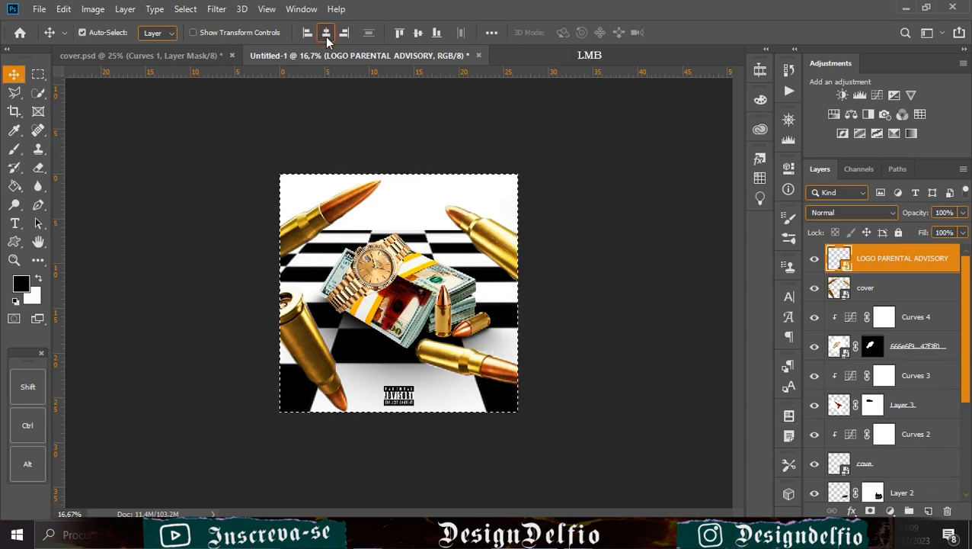
{"action": "key", "text": "ctrl+d"}
Add a Curves adjustment clipped to the checkered floor layer and pull its black and white points inward for stronger contrast.
{"action": "left_click_drag", "start_coordinate": [964, 297], "coordinate": [964, 381]}
{"action": "left_click", "coordinate": [907, 454]}
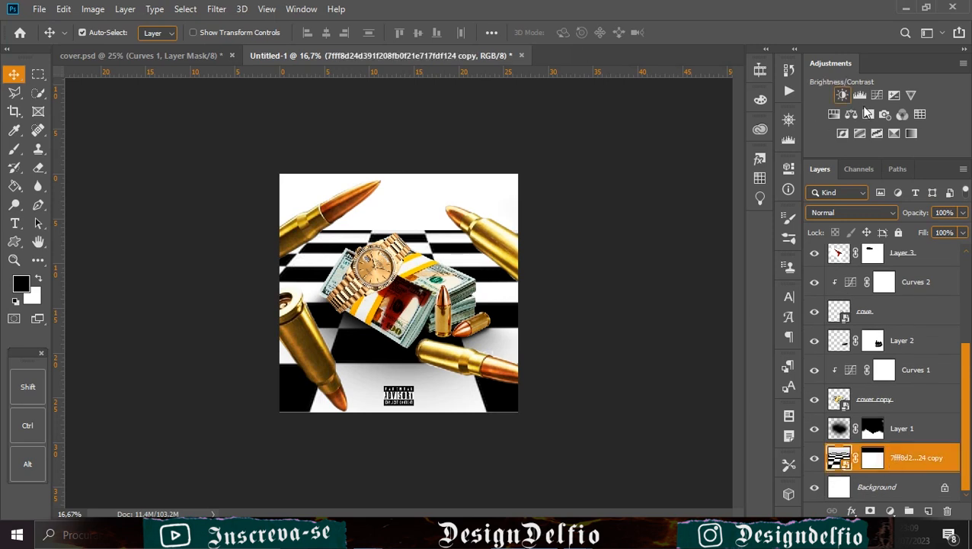
{"action": "left_click", "coordinate": [876, 95]}
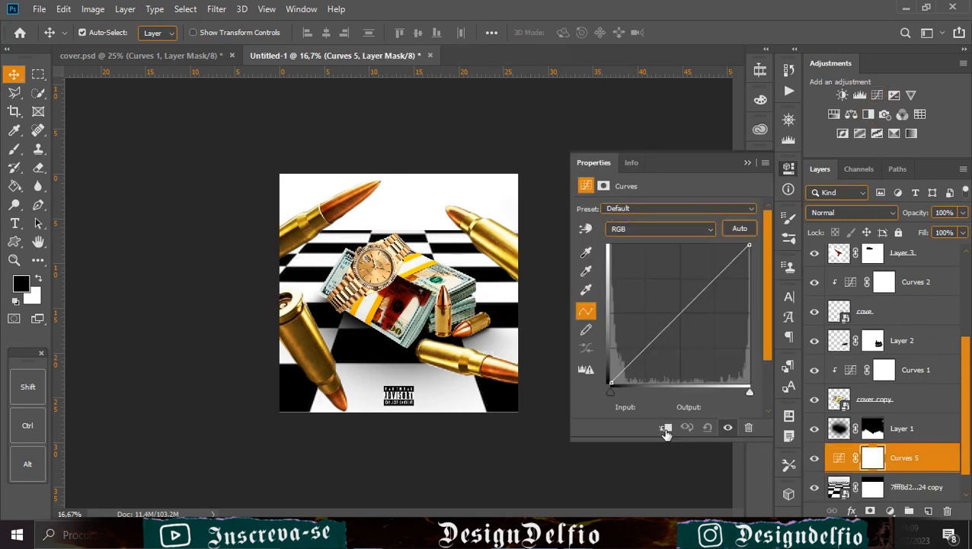
{"action": "left_click", "coordinate": [665, 427]}
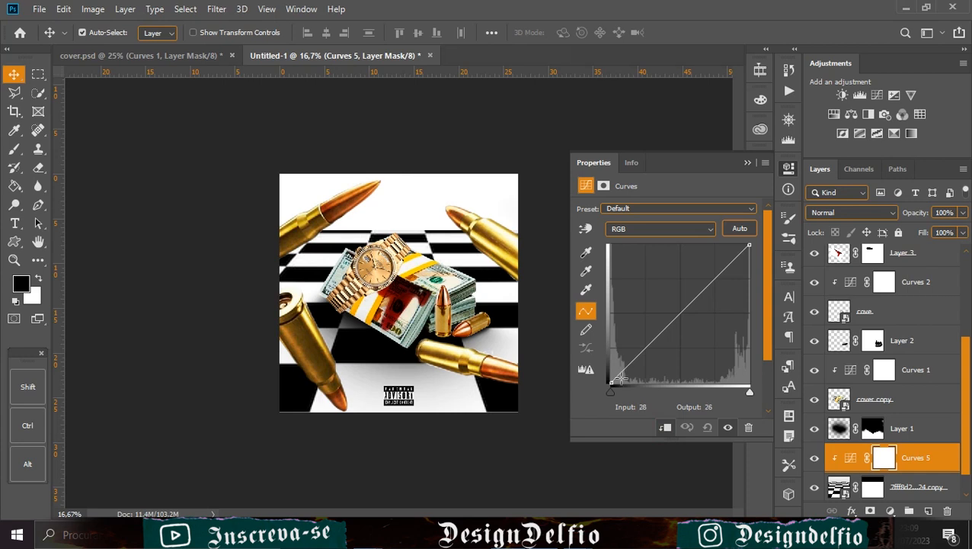
{"action": "left_click_drag", "start_coordinate": [614, 390], "coordinate": [675, 391]}
{"action": "left_click_drag", "start_coordinate": [749, 244], "coordinate": [676, 235]}
{"action": "left_click", "coordinate": [747, 164]}
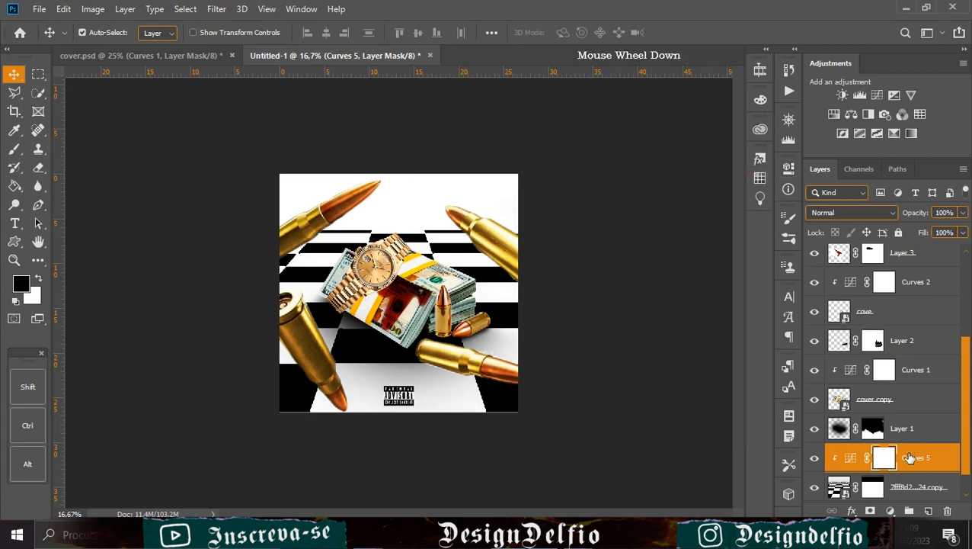
{"action": "scroll", "coordinate": [859, 457], "scroll_direction": "down", "scroll_amount": 1}
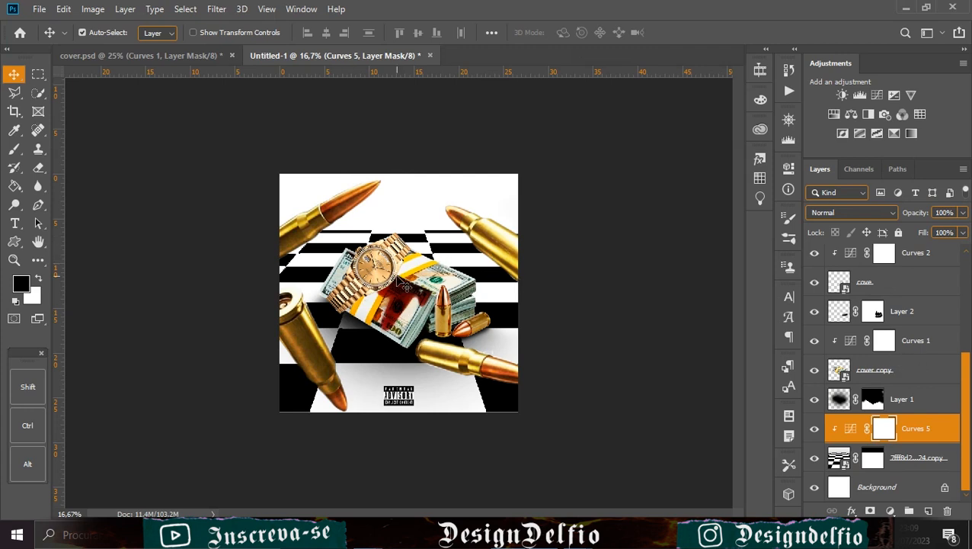
Add the text "DRILL" in MOON GET! Heavy, 72 pt black, on a new layer above the logo, near the canvas's upper edge.
{"action": "scroll", "coordinate": [896, 260], "scroll_direction": "up", "scroll_amount": 6}
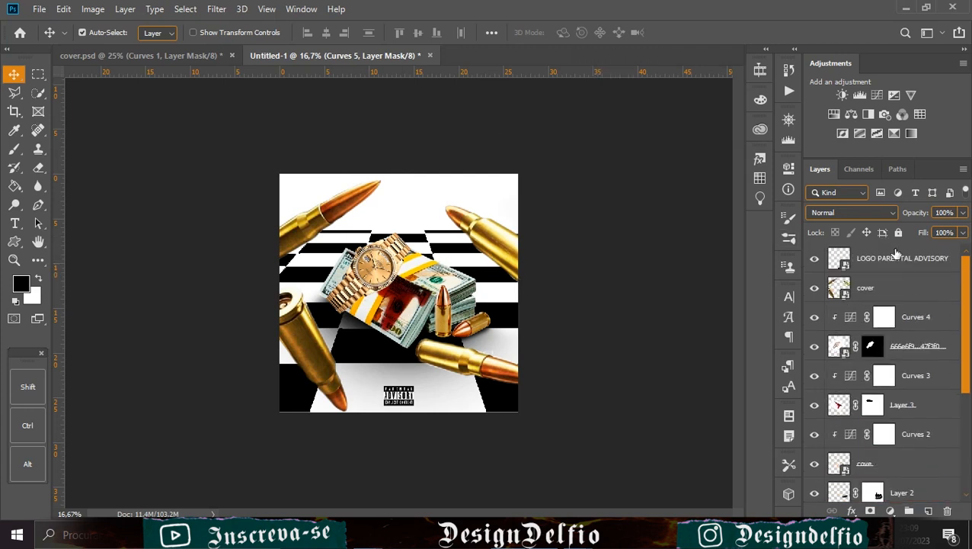
{"action": "left_click", "coordinate": [896, 260]}
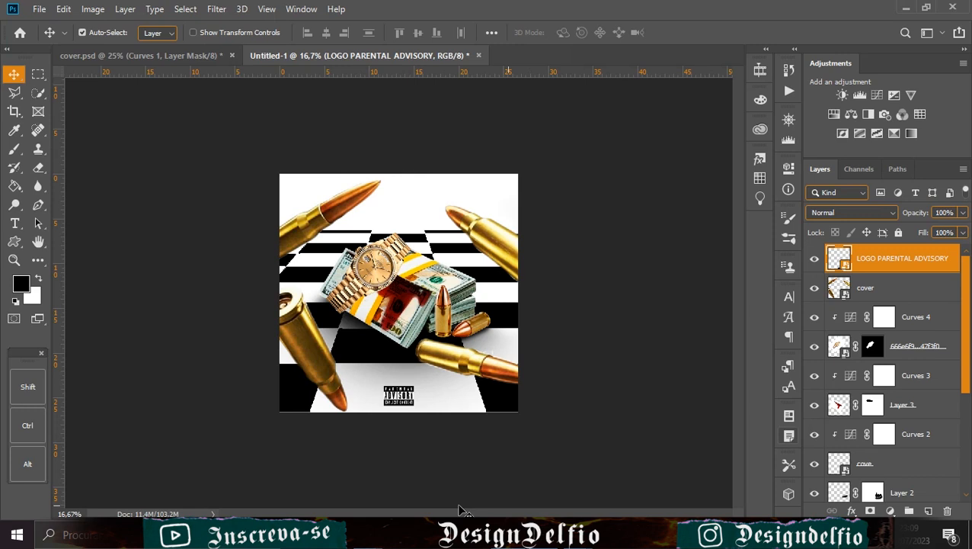
{"action": "left_click", "coordinate": [928, 512]}
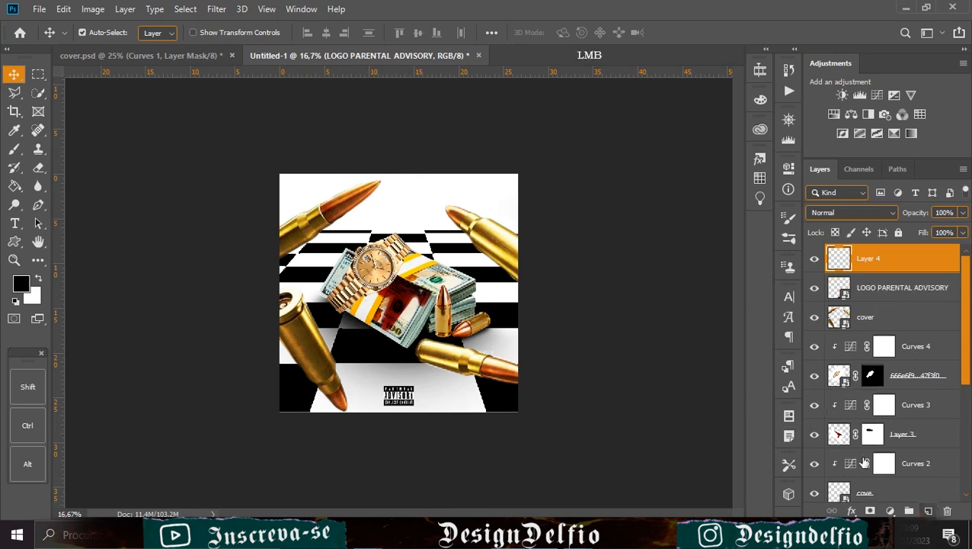
{"action": "left_click", "coordinate": [15, 223]}
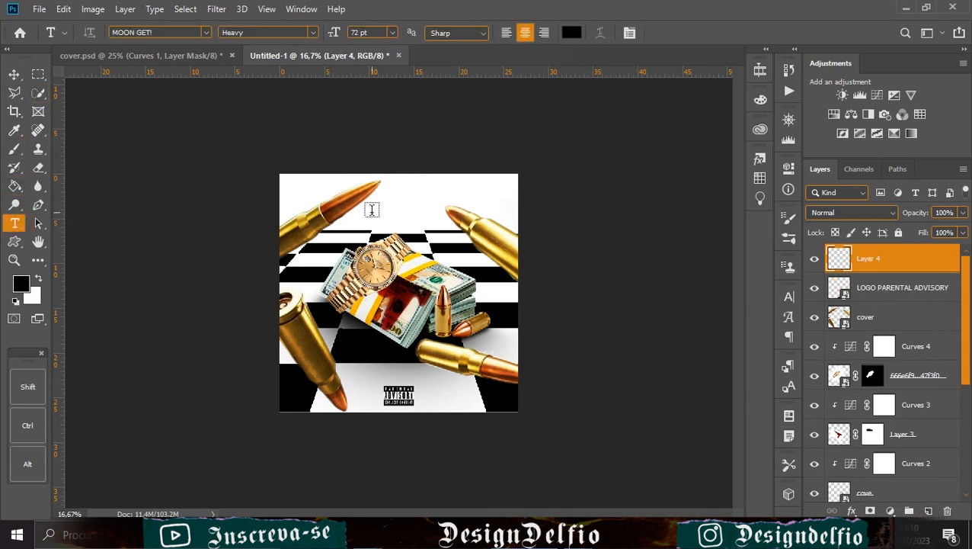
{"action": "left_click", "coordinate": [372, 211]}
{"action": "key", "text": "BackSpace"}
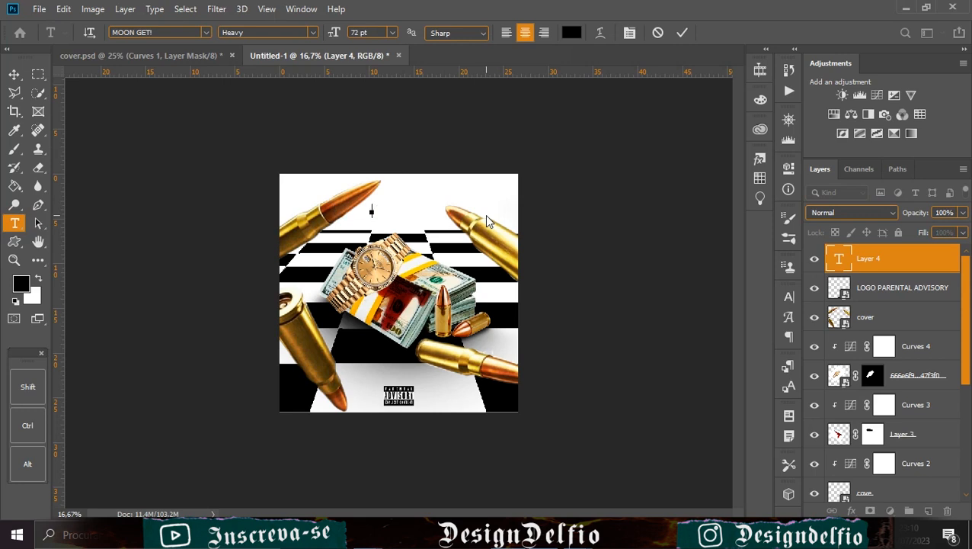
{"action": "type", "text": "DRILL"}
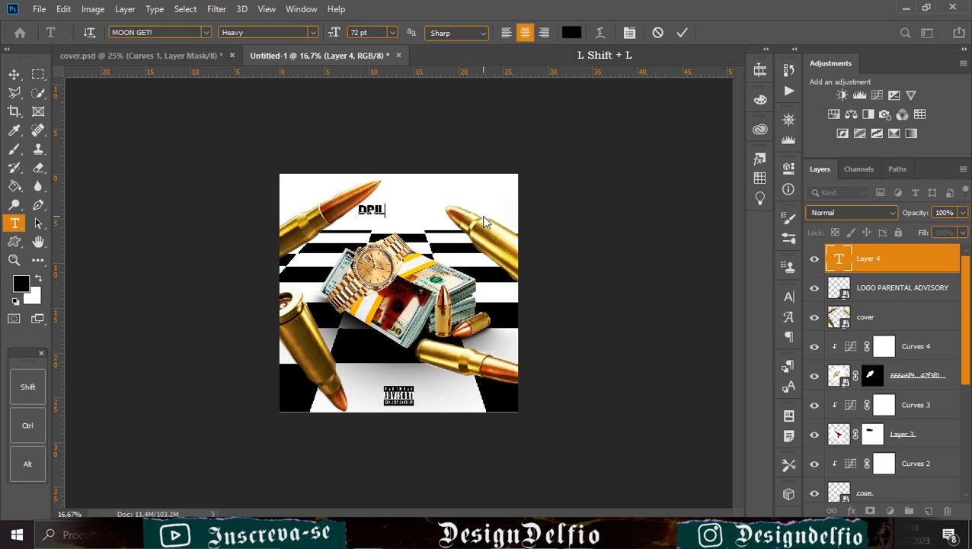
{"action": "left_click", "coordinate": [683, 32]}
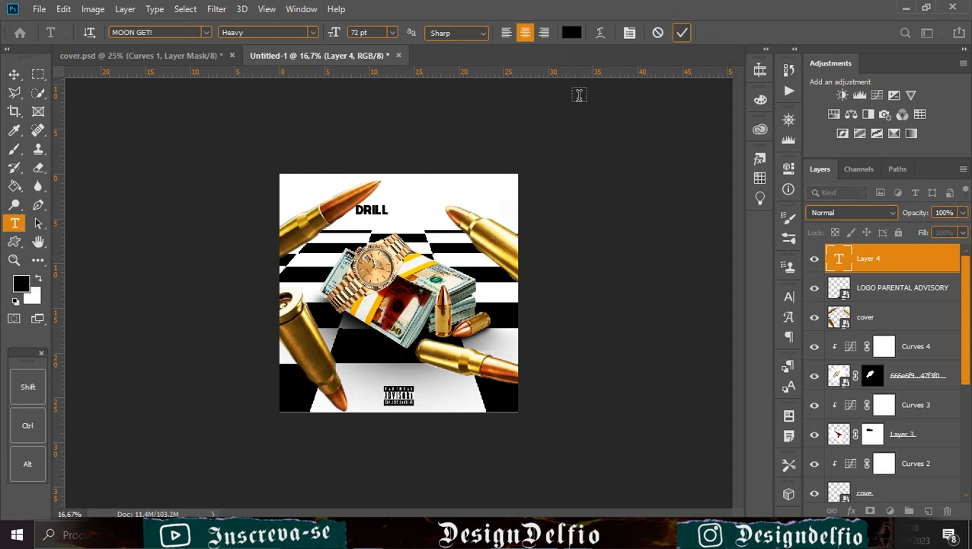
Enlarge the DRILL title to about 265.47 pt and centre it horizontally on the canvas.
{"action": "left_click", "coordinate": [13, 74]}
{"action": "left_click_drag", "start_coordinate": [385, 223], "coordinate": [412, 225]}
{"action": "key", "text": "ctrl+t"}
{"action": "left_click", "coordinate": [686, 32]}
{"action": "key", "text": "ctrl+a"}
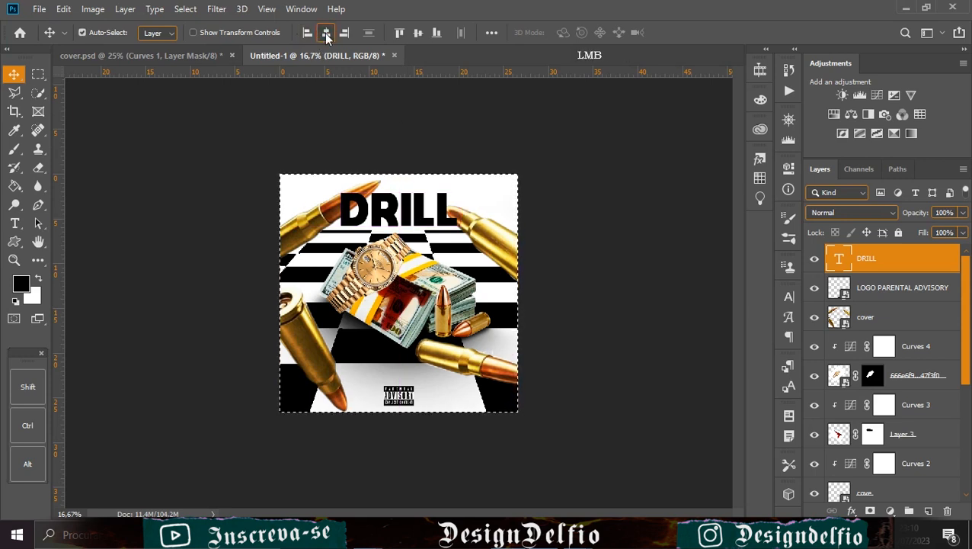
{"action": "key", "text": "ctrl+d"}
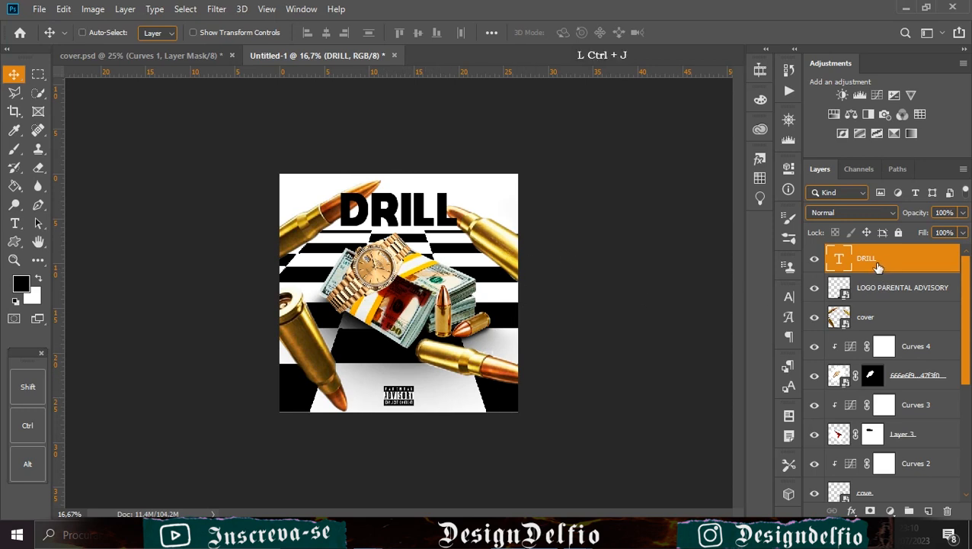
Duplicate the DRILL title down over the Parental Advisory logo and change the copy's wording to "cover art".
{"action": "key", "text": "ctrl+j"}
{"action": "left_click_drag", "start_coordinate": [423, 215], "coordinate": [423, 381]}
{"action": "key", "text": "t"}
{"action": "double_click", "coordinate": [282, 381]}
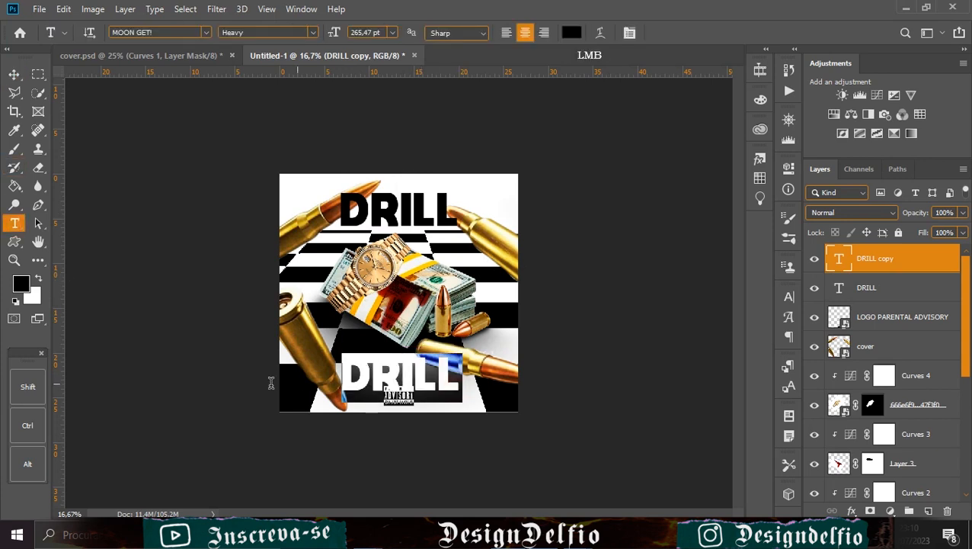
{"action": "type", "text": "GO"}
{"action": "type", "text": "ver"}
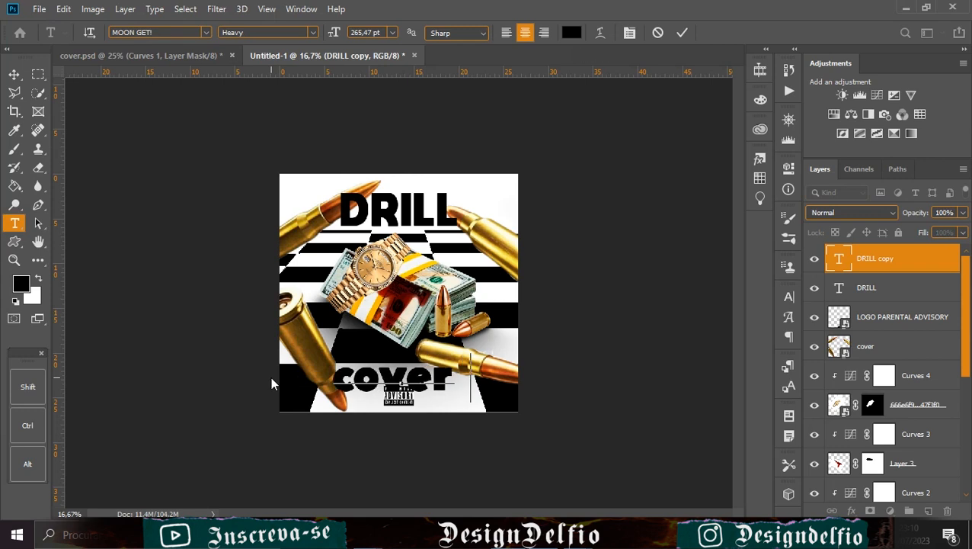
{"action": "type", "text": " ER"}
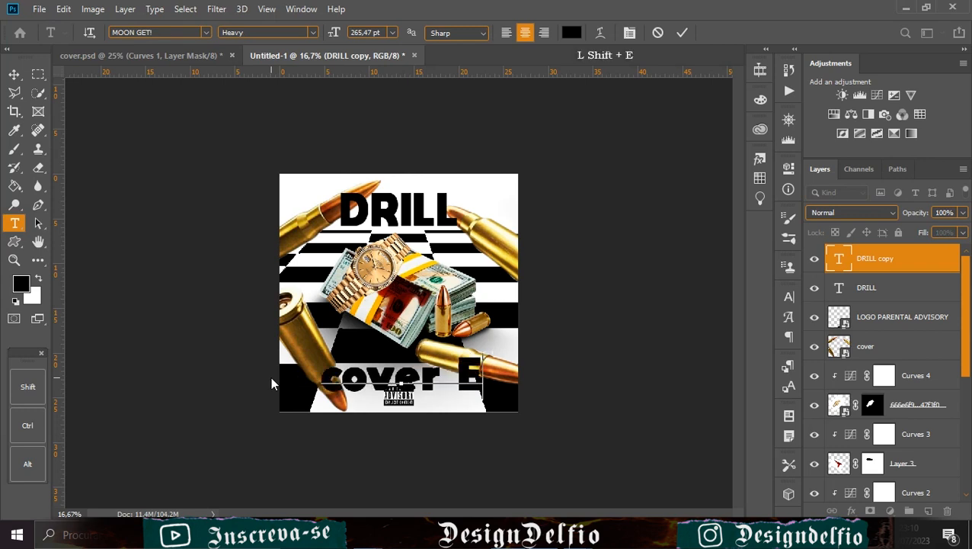
{"action": "key", "text": "BackSpace"}
{"action": "key", "text": "BackSpace"}
{"action": "key", "text": "BackSpace"}
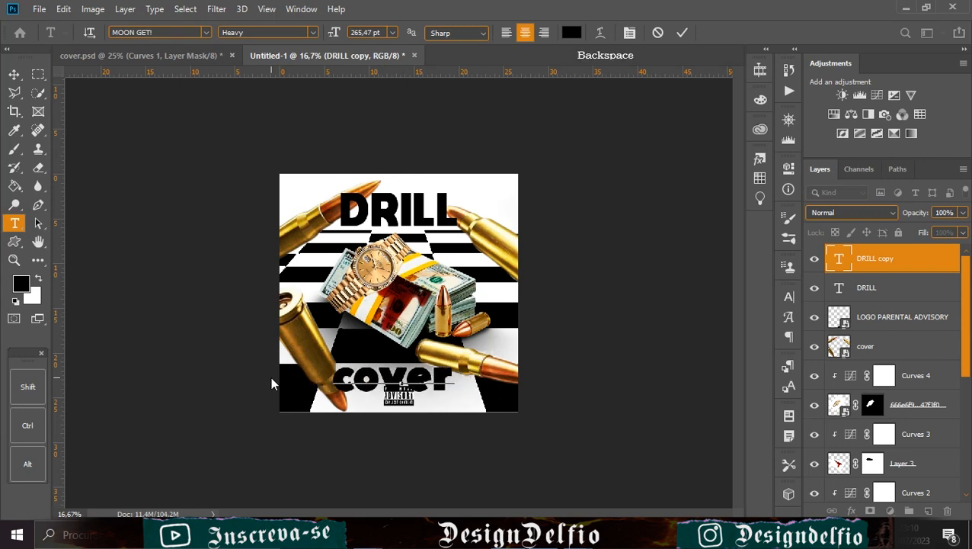
{"action": "type", "text": "art"}
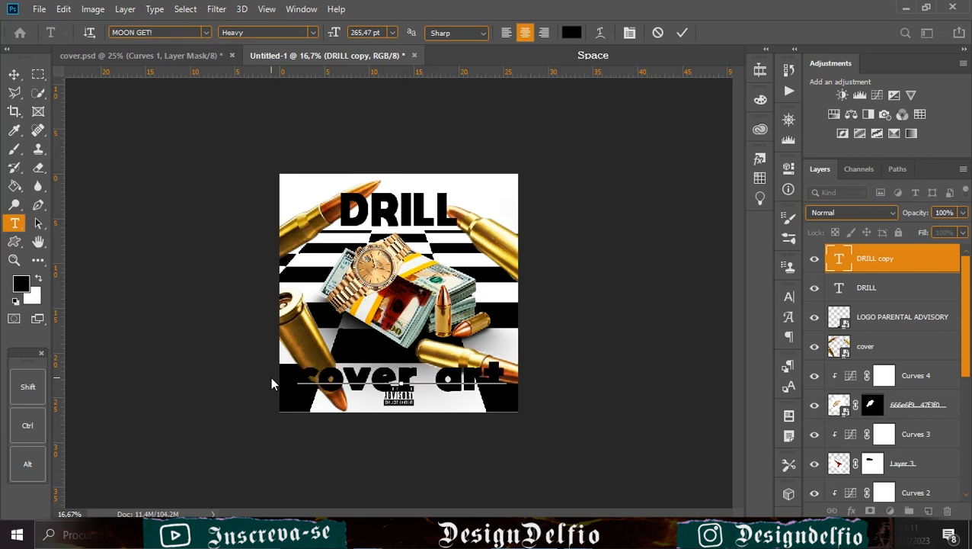
{"action": "left_click", "coordinate": [682, 34]}
{"action": "key", "text": "v"}
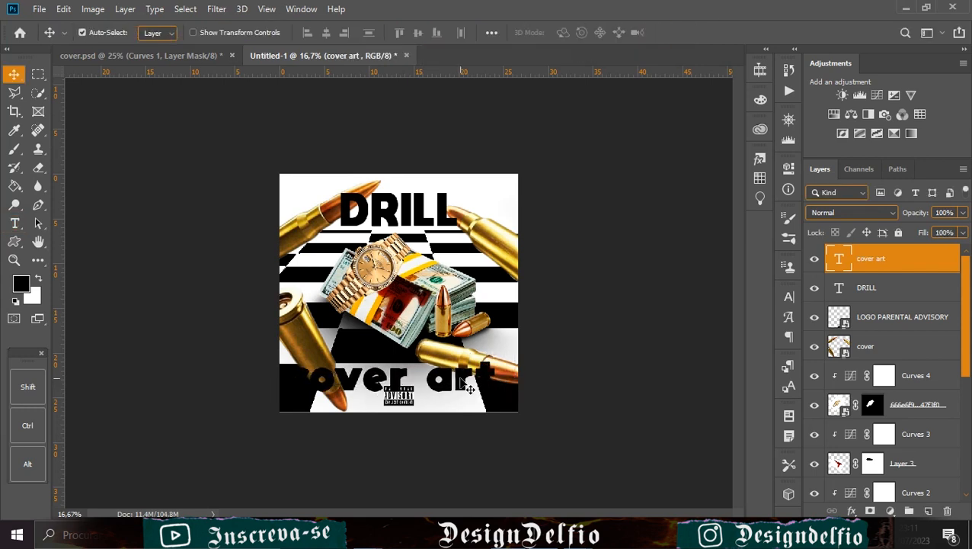
Change the colour of the cover art text to bright red.
{"action": "left_click", "coordinate": [790, 319]}
{"action": "left_click", "coordinate": [745, 373]}
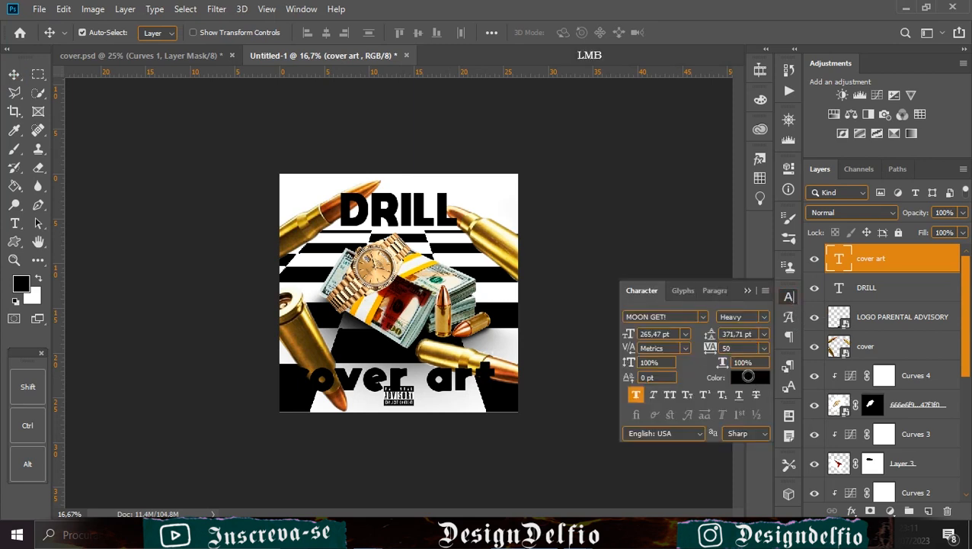
{"action": "left_click_drag", "start_coordinate": [771, 230], "coordinate": [858, 188]}
{"action": "left_click", "coordinate": [916, 224]}
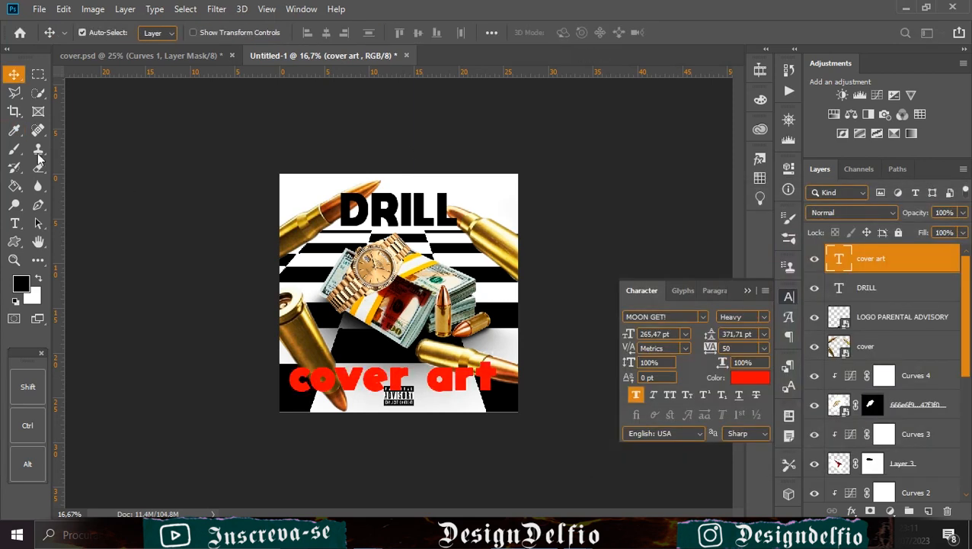
Set the cover art text to the Cogeen font with tracking 0.
{"action": "left_click", "coordinate": [704, 317]}
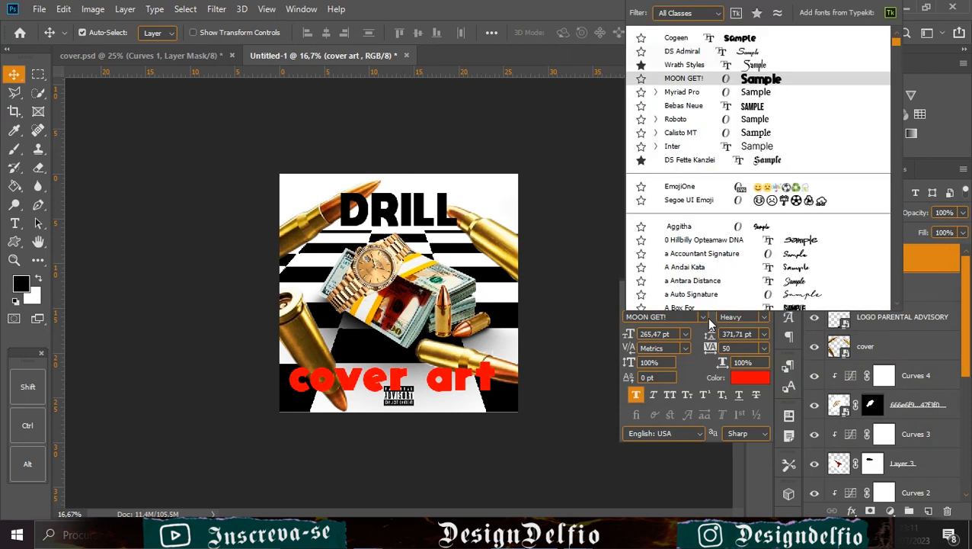
{"action": "left_click", "coordinate": [755, 38]}
{"action": "left_click", "coordinate": [763, 348]}
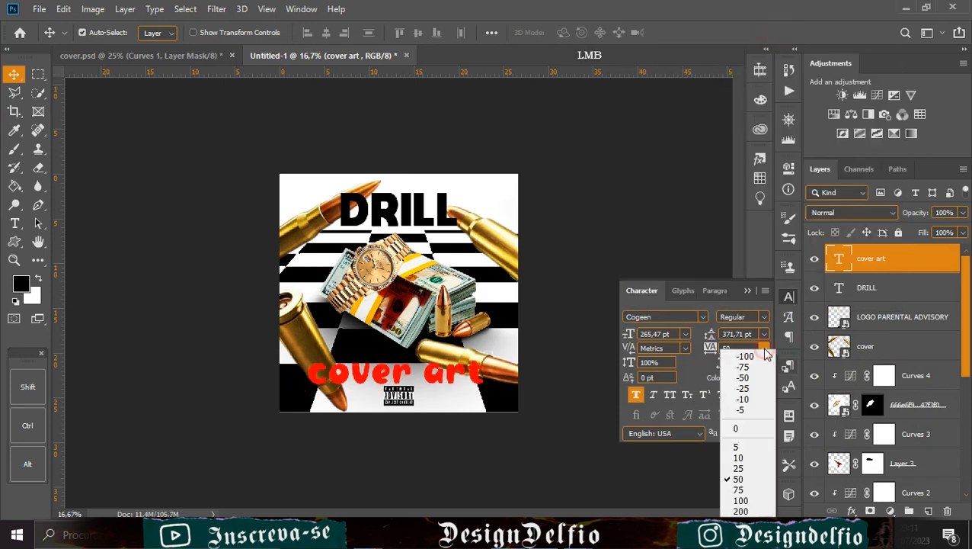
{"action": "left_click", "coordinate": [751, 428]}
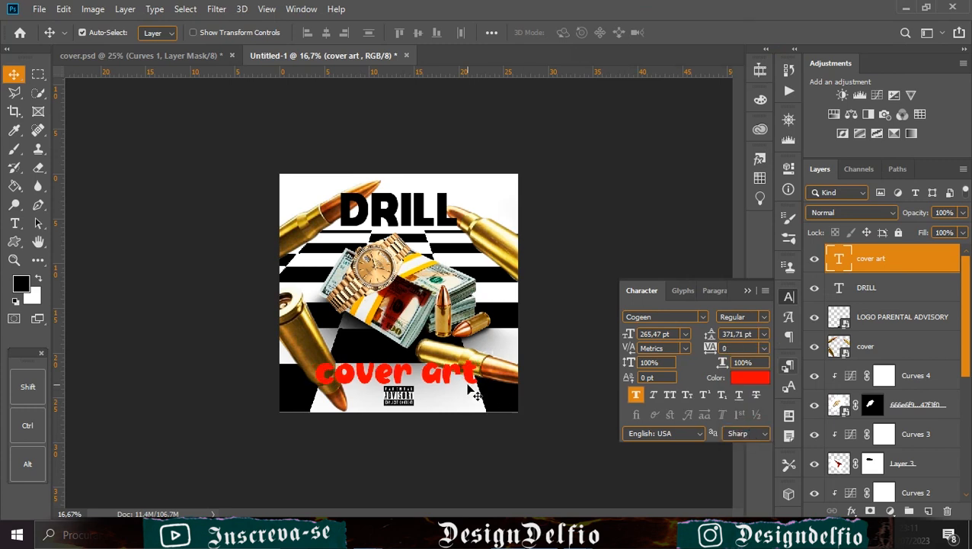
{"action": "left_click", "coordinate": [745, 292]}
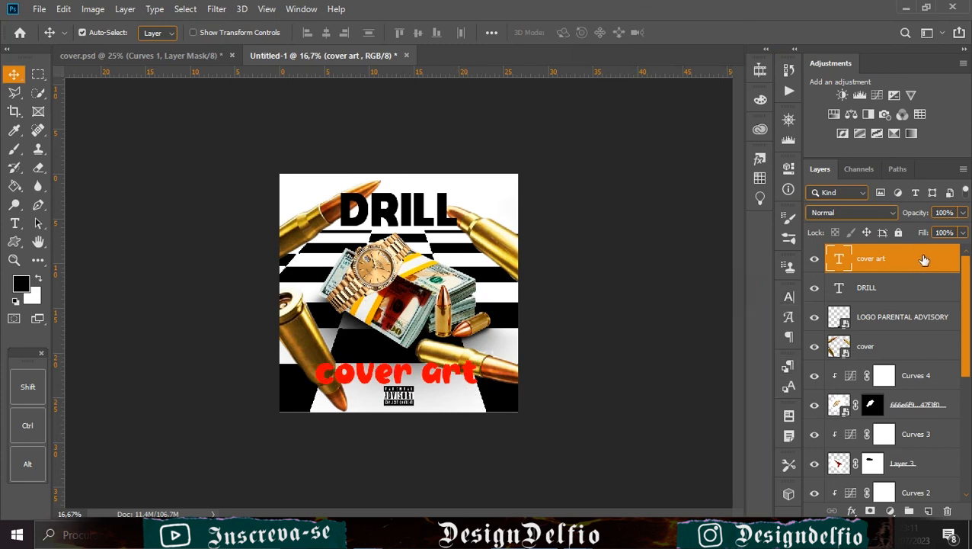
Convert the cover art text to a smart object and scale it to about 51.61%, just above the Parental Advisory logo.
{"action": "right_click", "coordinate": [852, 279]}
{"action": "left_click", "coordinate": [765, 182]}
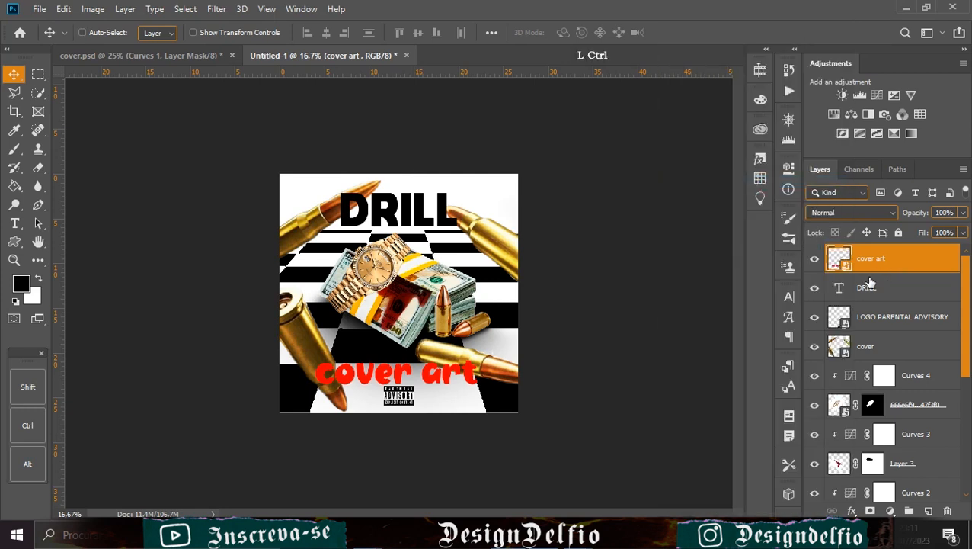
{"action": "key", "text": "ctrl+t"}
{"action": "left_click_drag", "start_coordinate": [397, 360], "coordinate": [397, 371]}
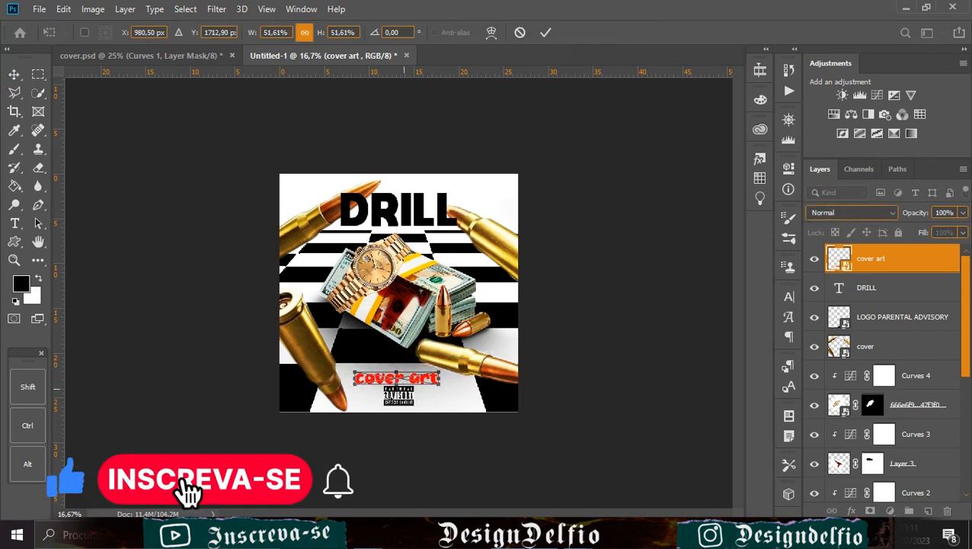
Distort the cover art text by pulling its lower corners outward to match the floor's perspective.
{"action": "left_click", "coordinate": [352, 385], "text": "ctrl"}
{"action": "left_click_drag", "start_coordinate": [352, 386], "coordinate": [347, 385]}
{"action": "left_click_drag", "start_coordinate": [438, 384], "coordinate": [452, 384]}
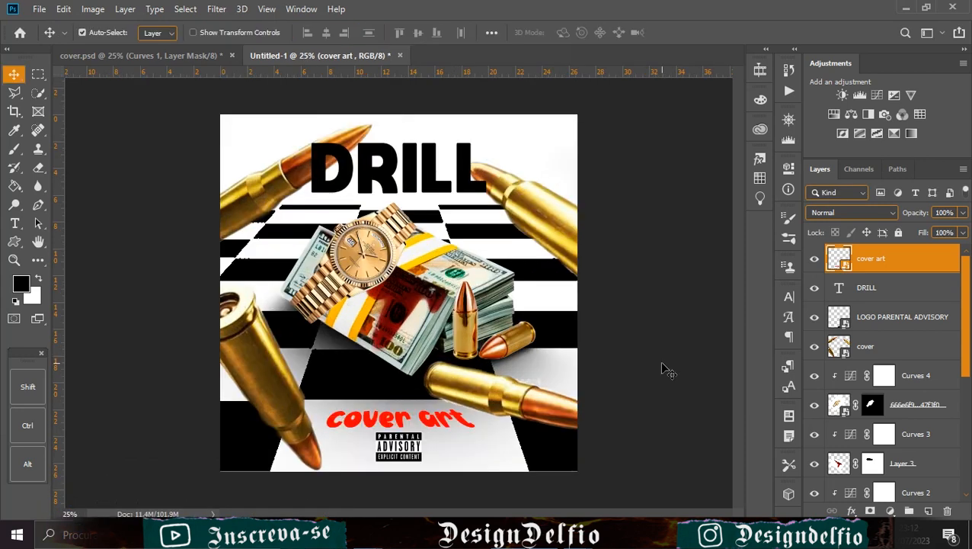